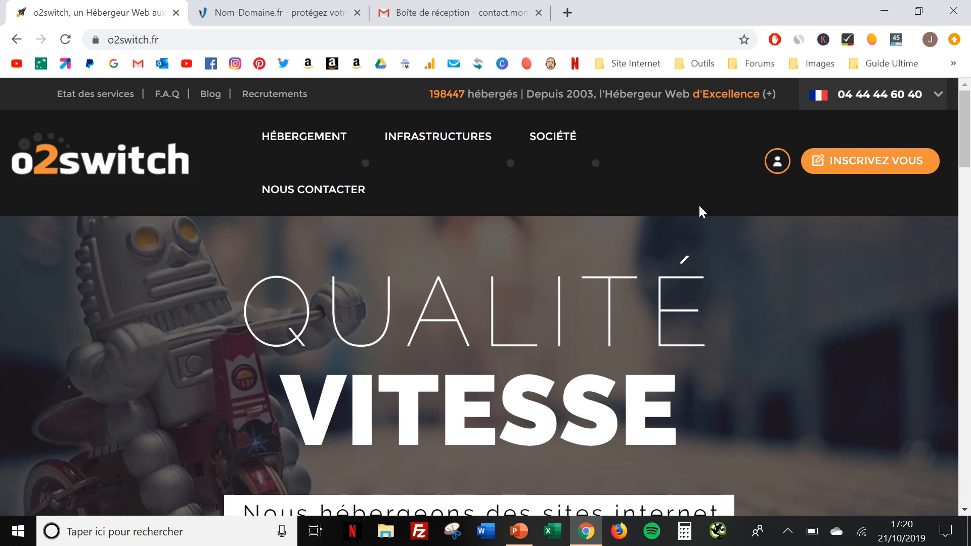
# Step: Open the o2switch sign-up form, fill in the customer's personal details, login and password, pass the captcha, and submit the registration
pyautogui.click(848, 163)
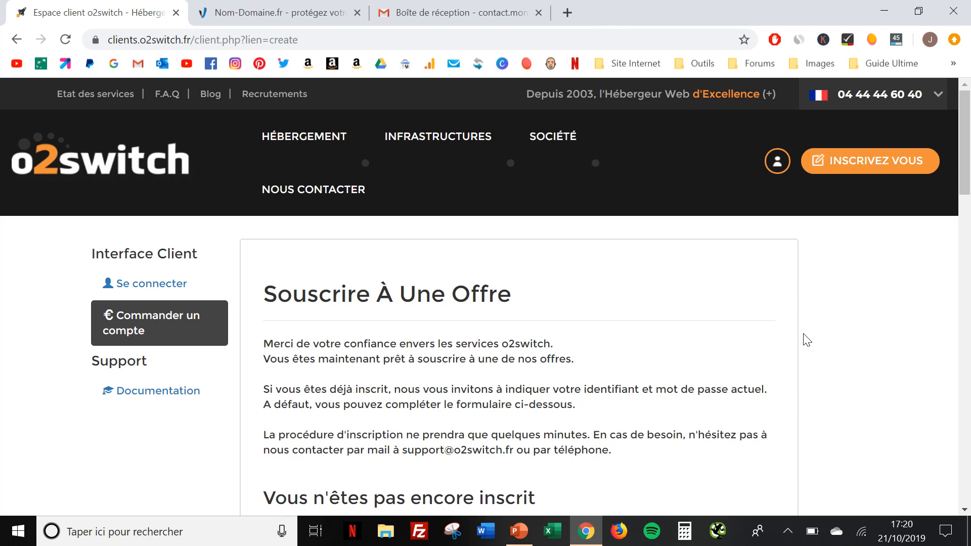
pyautogui.scroll(-5, 806, 339)
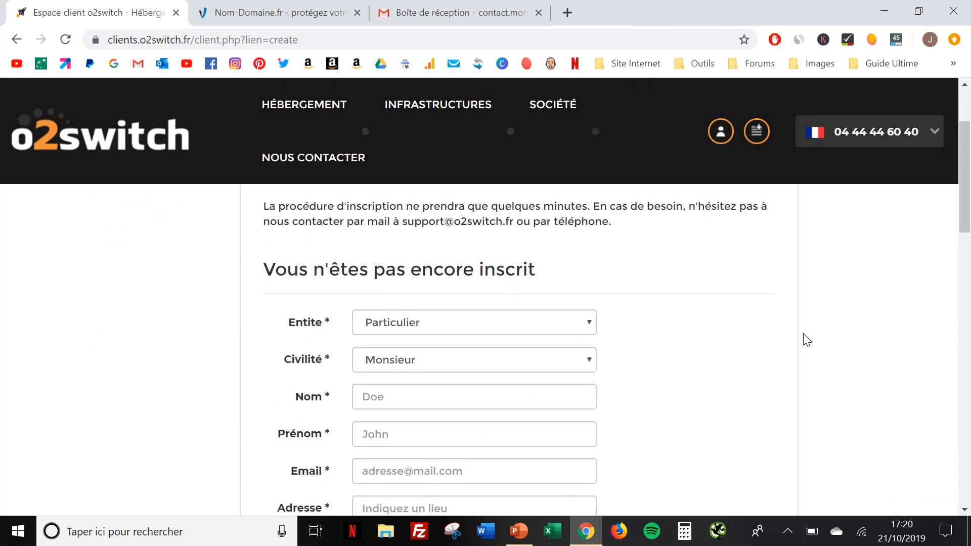
pyautogui.scroll(-2, 807, 340)
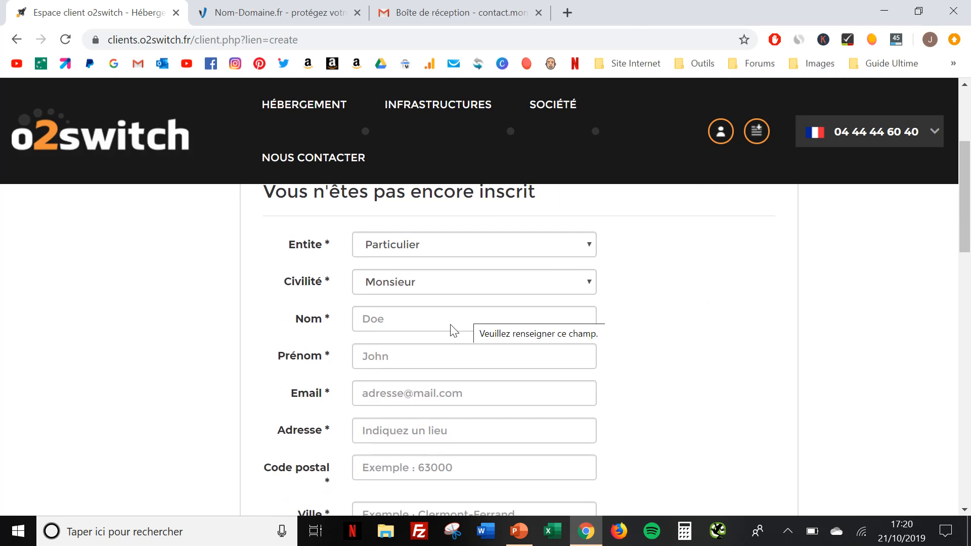
pyautogui.scroll(-3, 450, 328)
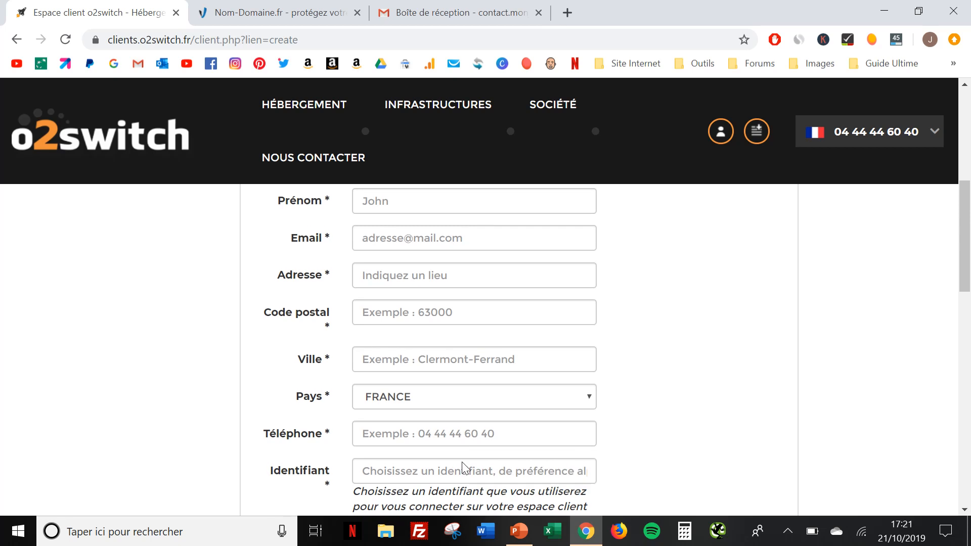
pyautogui.scroll(-1, 464, 468)
pyautogui.scroll(-4, 464, 468)
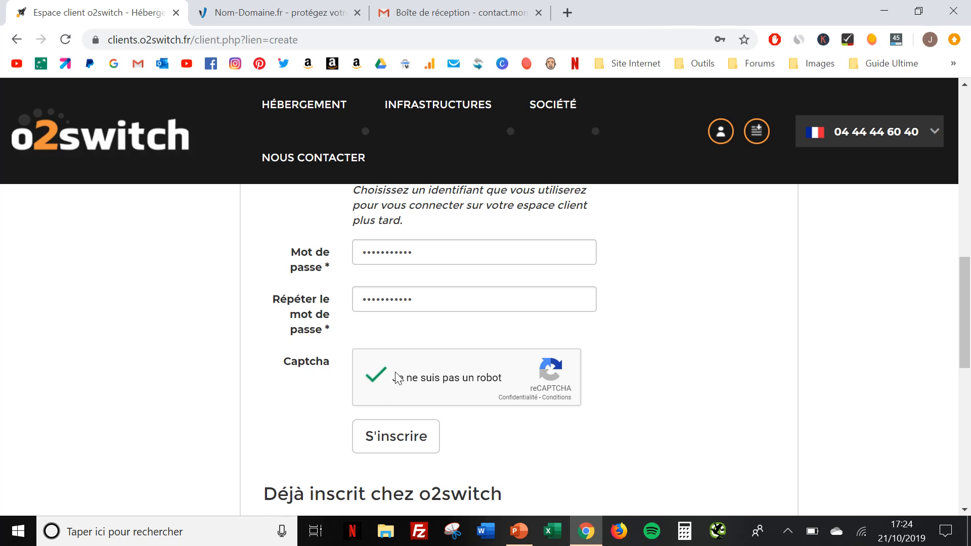
pyautogui.click(395, 436)
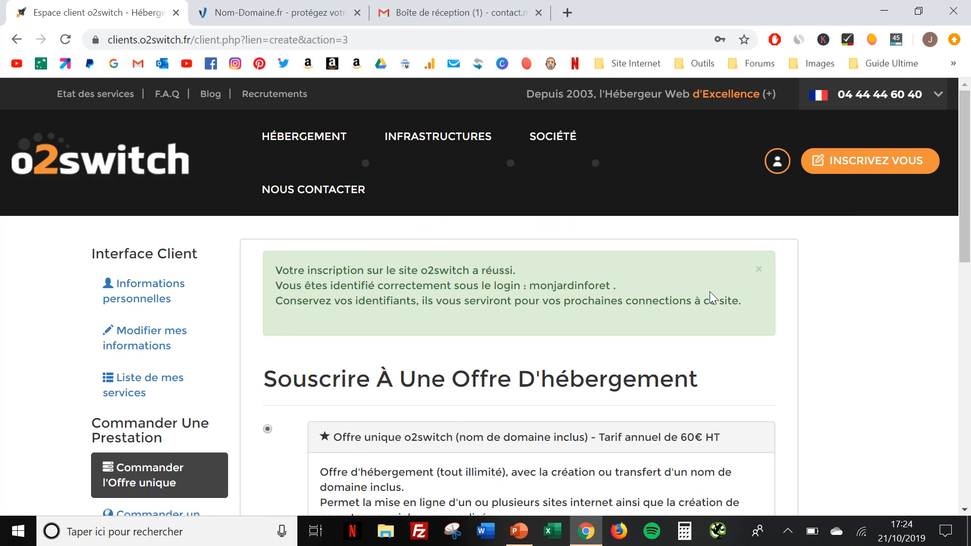
# Step: Choose a duration of 1 Année - 60€ HT for the Offre unique o2switch with domain name included, and continue the order
pyautogui.scroll(-3, 840, 374)
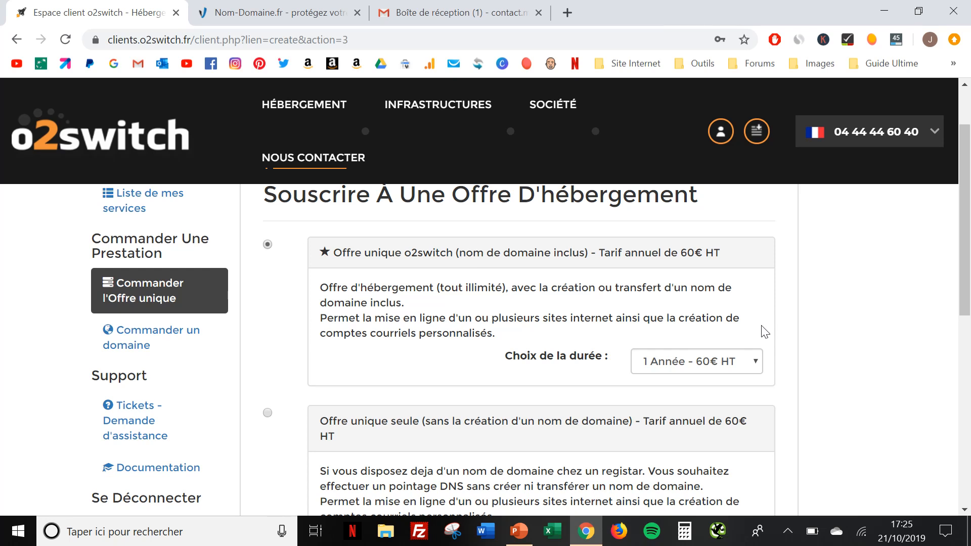
pyautogui.click(755, 365)
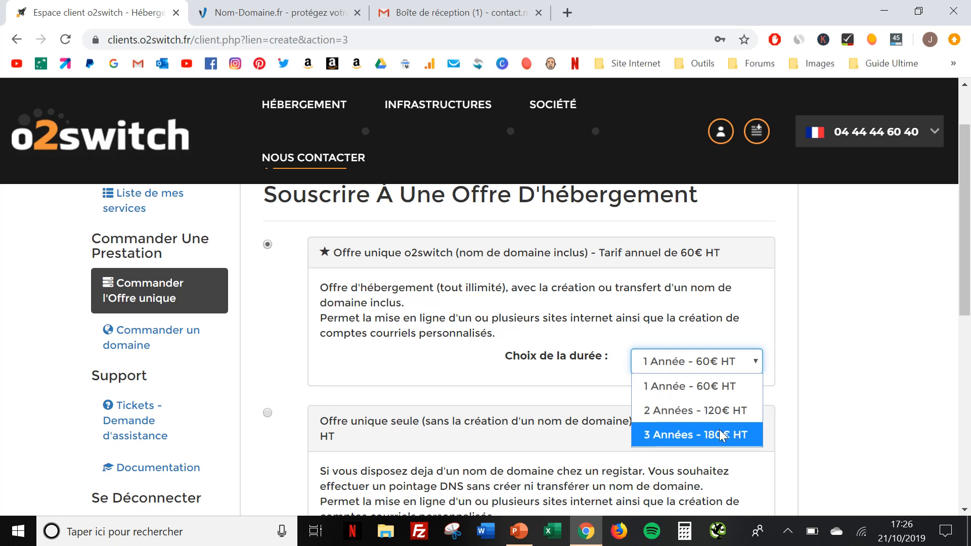
pyautogui.click(717, 385)
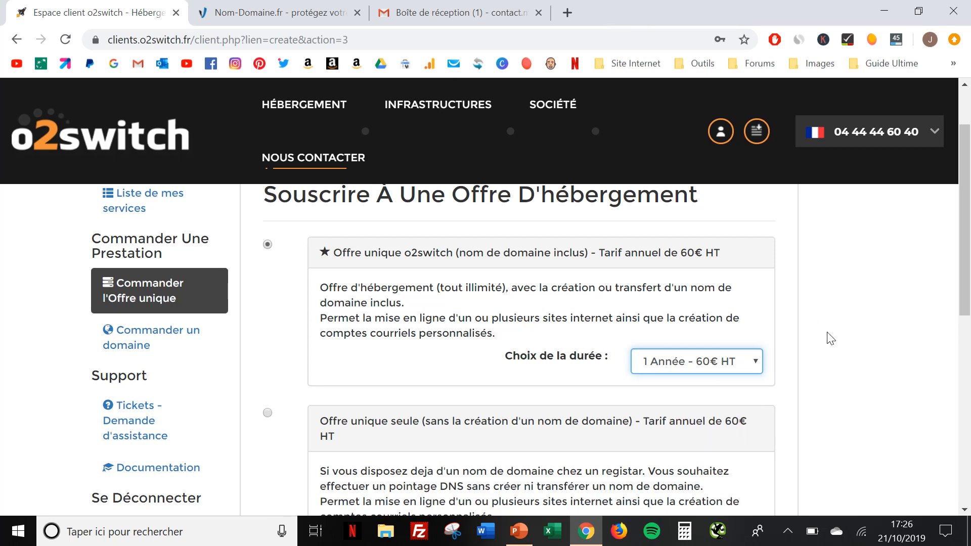
pyautogui.scroll(-3, 826, 336)
pyautogui.scroll(-2, 828, 335)
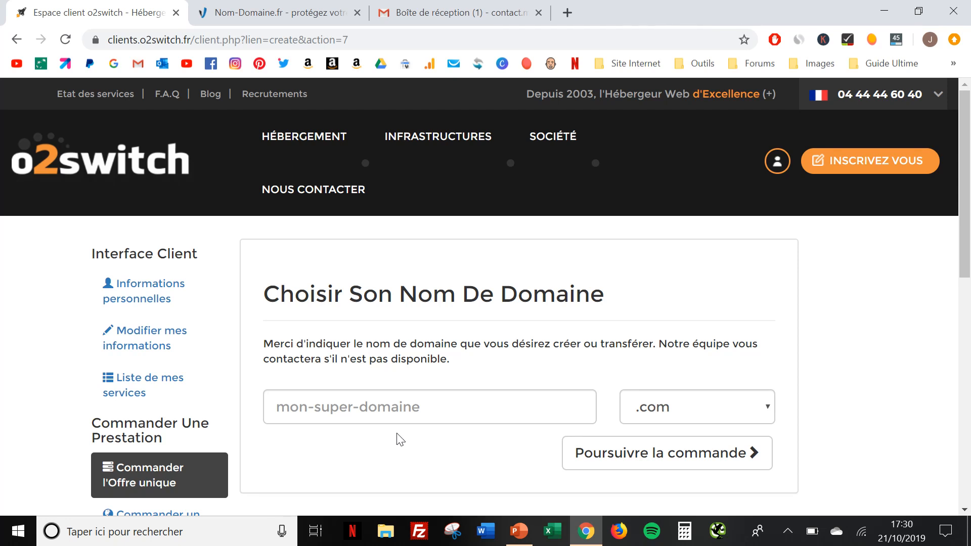
# Step: Enter monjardinforet as the domain name to create and select the .fr extension
pyautogui.click(383, 410)
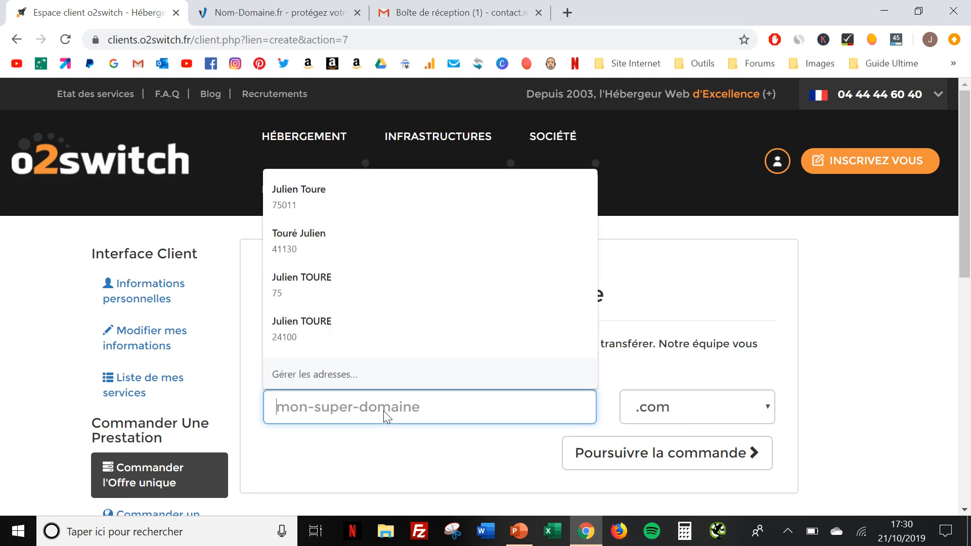
pyautogui.write('mon')
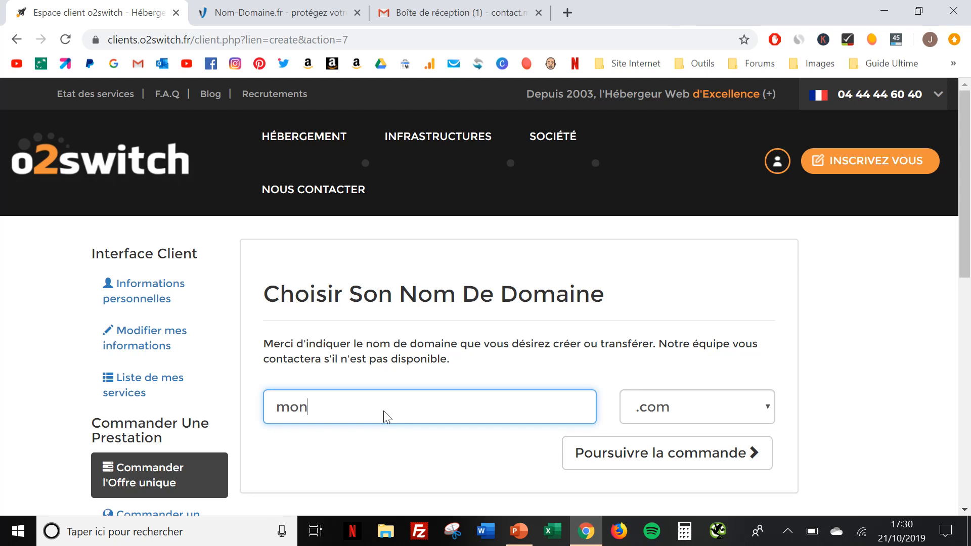
pyautogui.write('jardinforet')
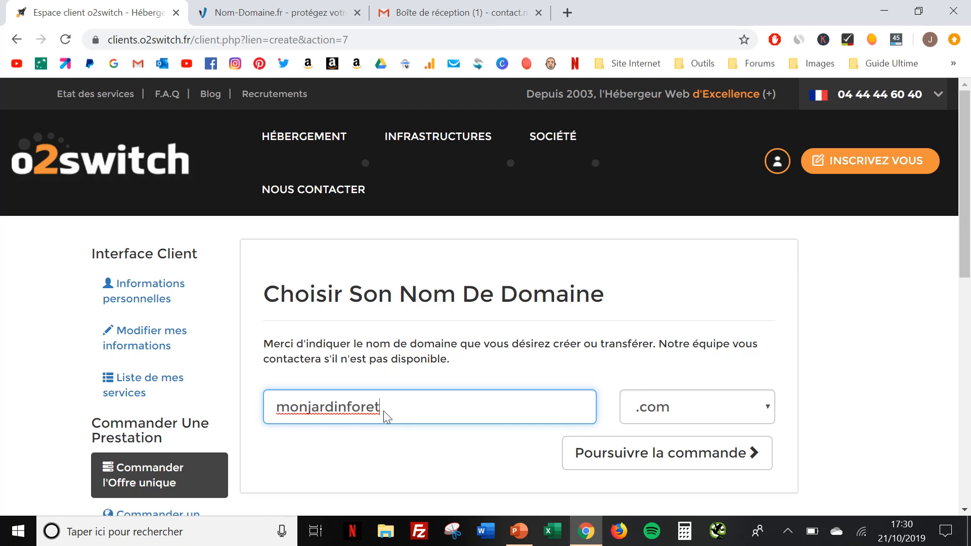
pyautogui.click(696, 413)
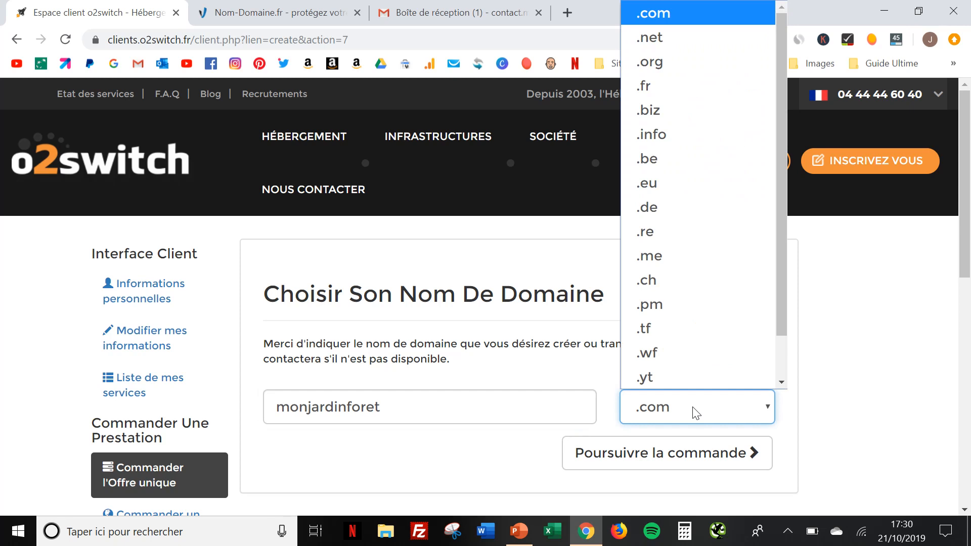
pyautogui.click(656, 93)
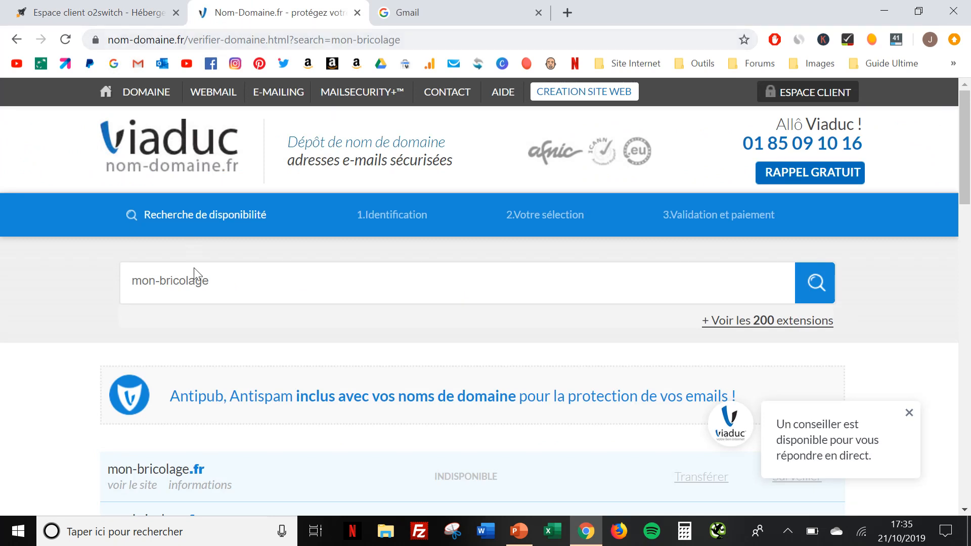
# Step: Return to the o2switch order, fill in the date, postal code, city and country of birth for the .fr domain, and continue the order
pyautogui.click(229, 280)
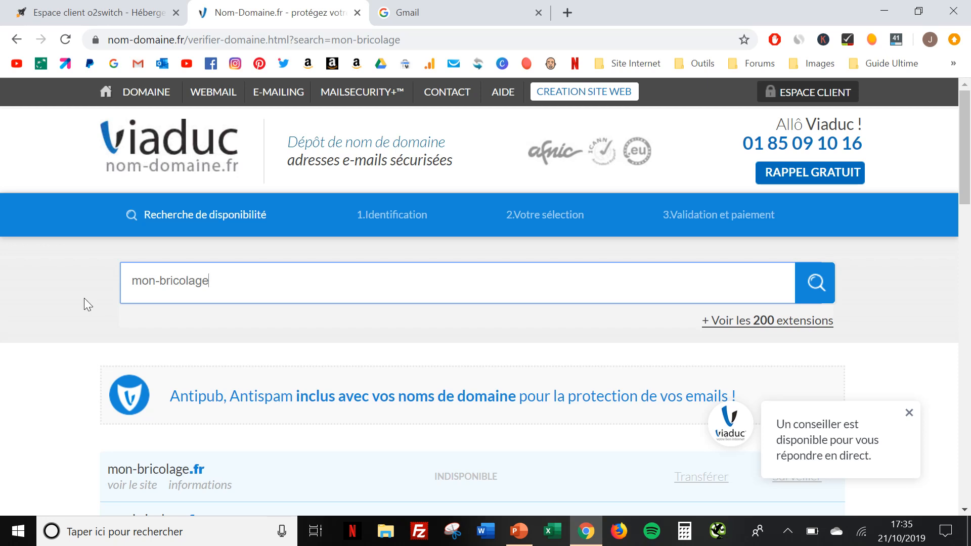
pyautogui.click(79, 5)
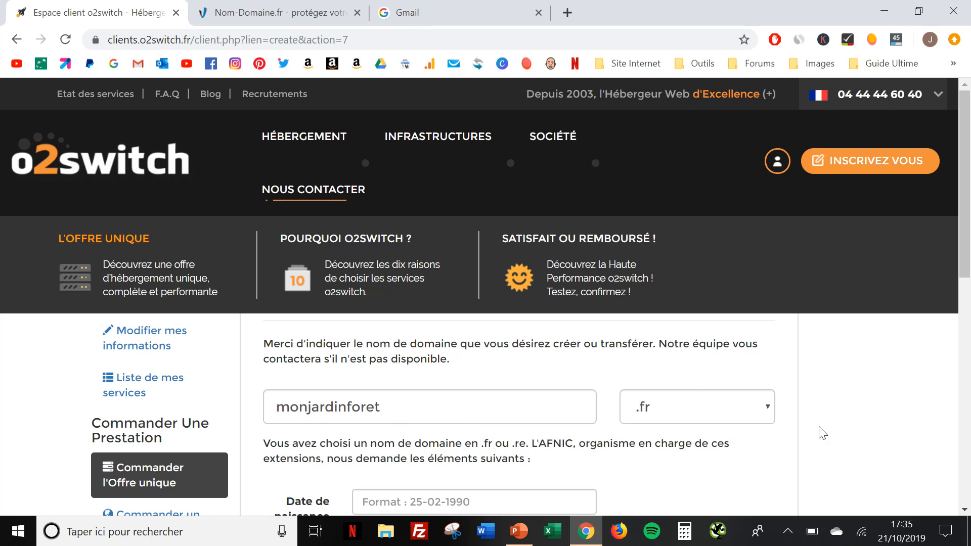
pyautogui.scroll(-3, 822, 433)
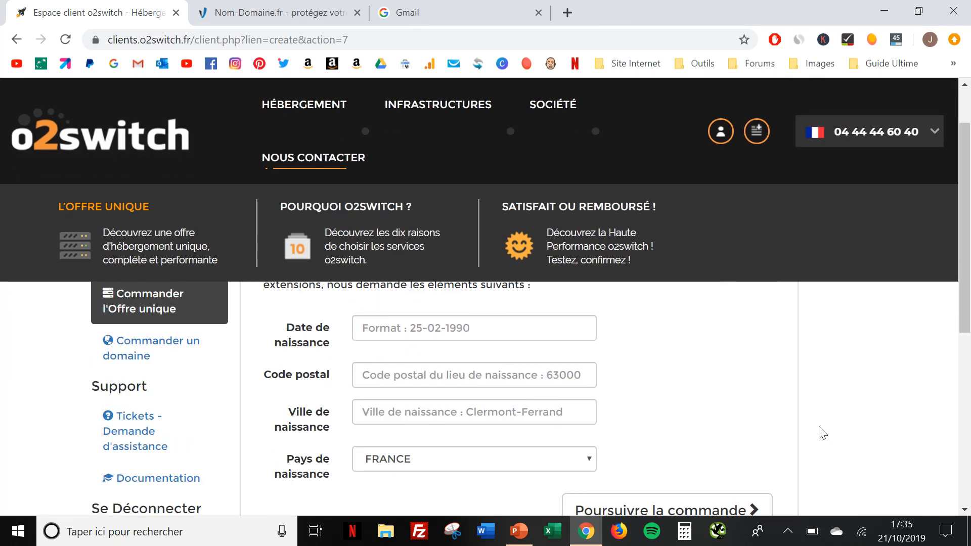
pyautogui.click(424, 326)
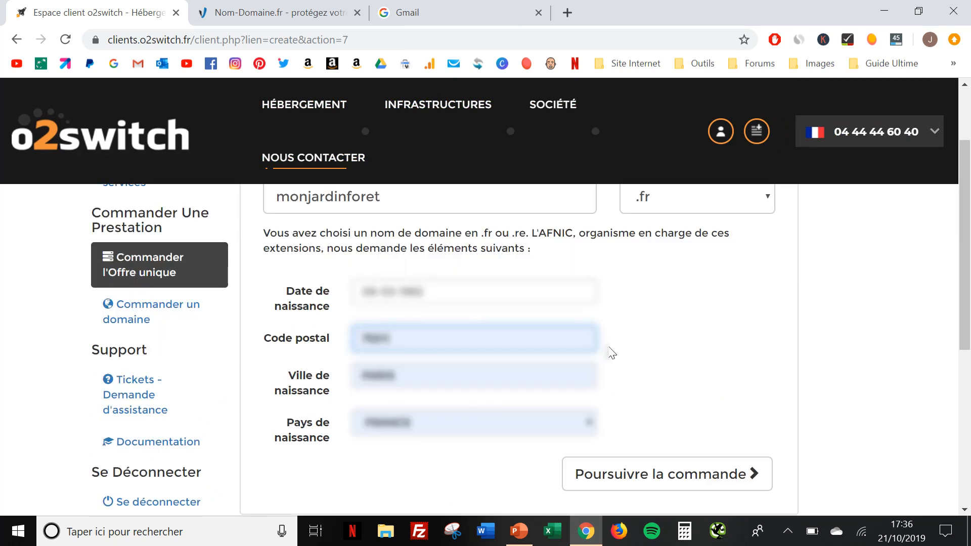
pyautogui.click(634, 481)
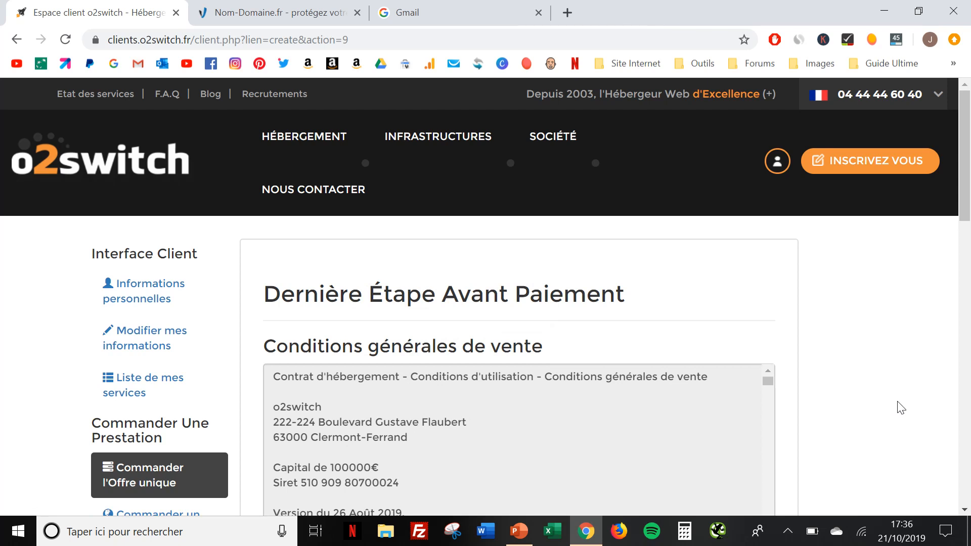
# Step: Review the general terms of sale and the order summary, and accept the terms
pyautogui.scroll(-1, 900, 407)
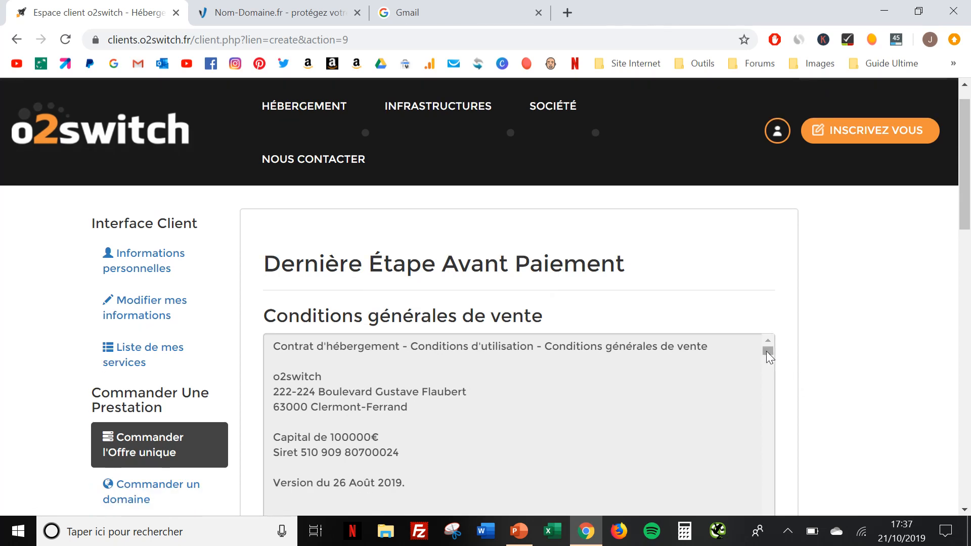
pyautogui.moveTo(765, 351); pyautogui.dragTo(763, 455)
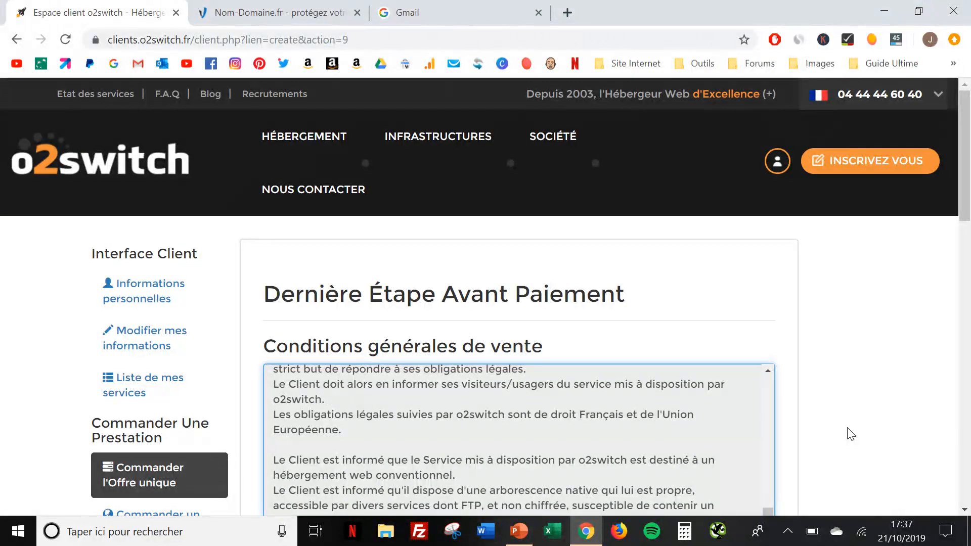
pyautogui.scroll(-5, 851, 434)
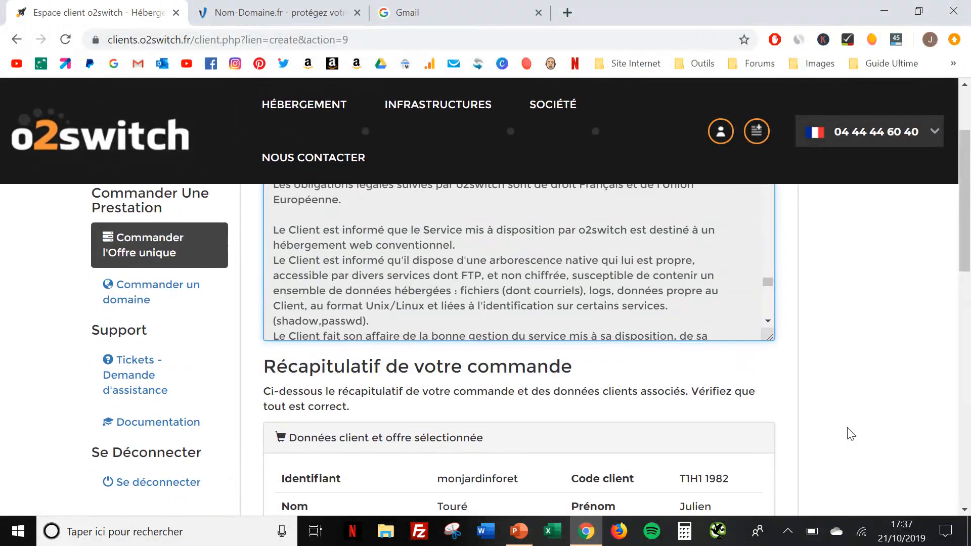
pyautogui.scroll(-1, 851, 434)
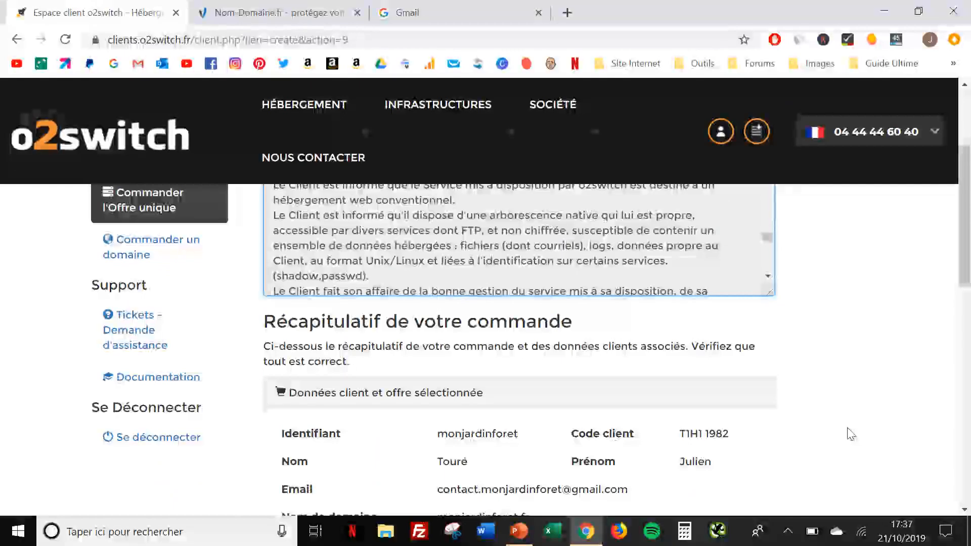
pyautogui.scroll(-2, 851, 434)
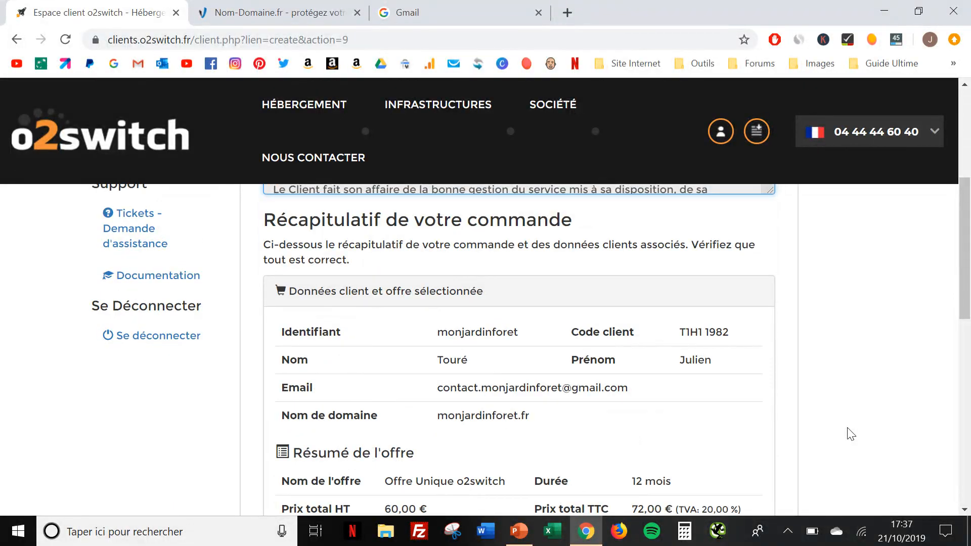
pyautogui.scroll(-4, 850, 434)
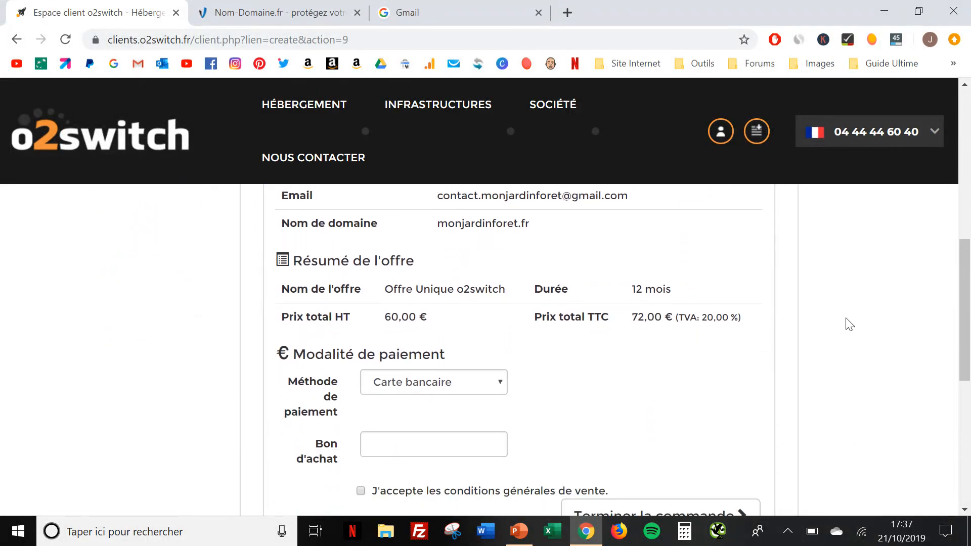
pyautogui.scroll(-1, 849, 324)
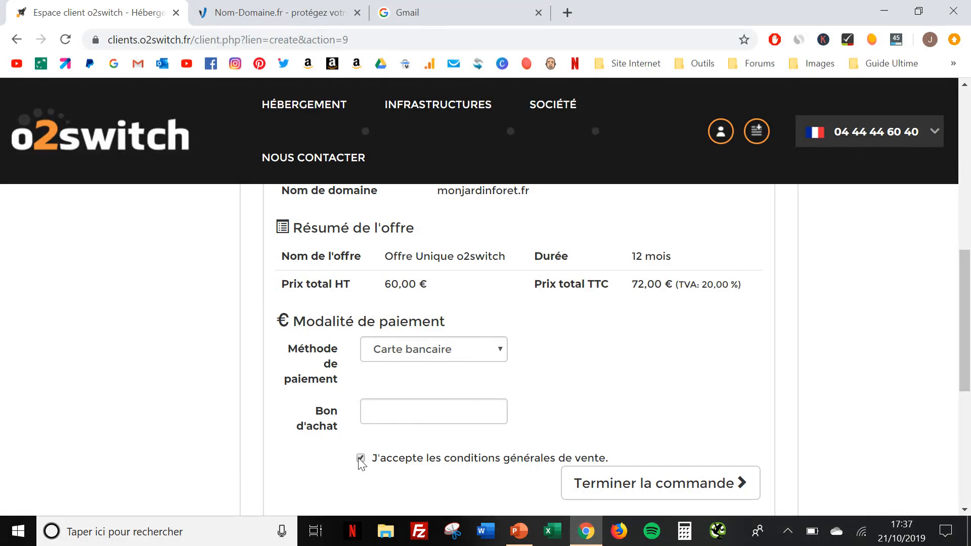
# Step: Check the available payment methods, keep Carte bancaire, and finish the order
pyautogui.click(479, 350)
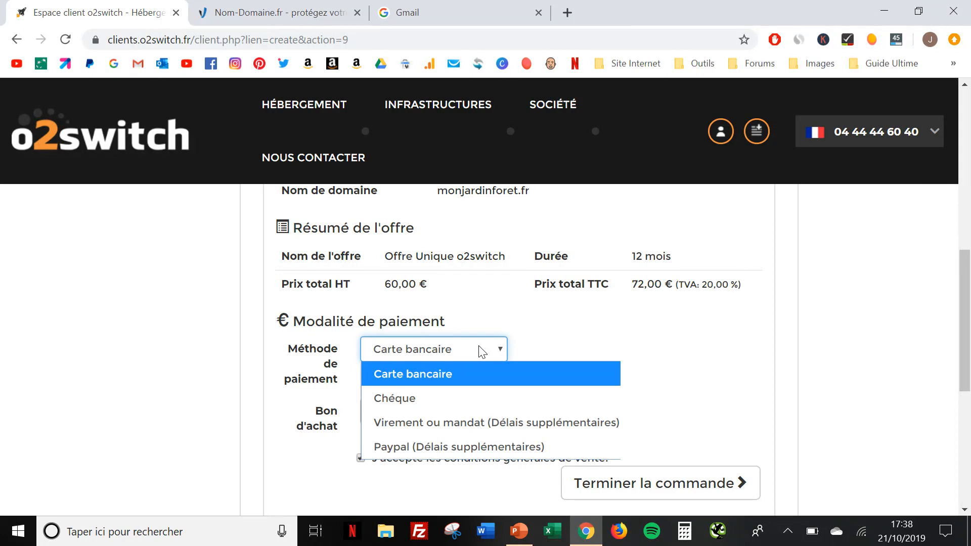
pyautogui.click(479, 349)
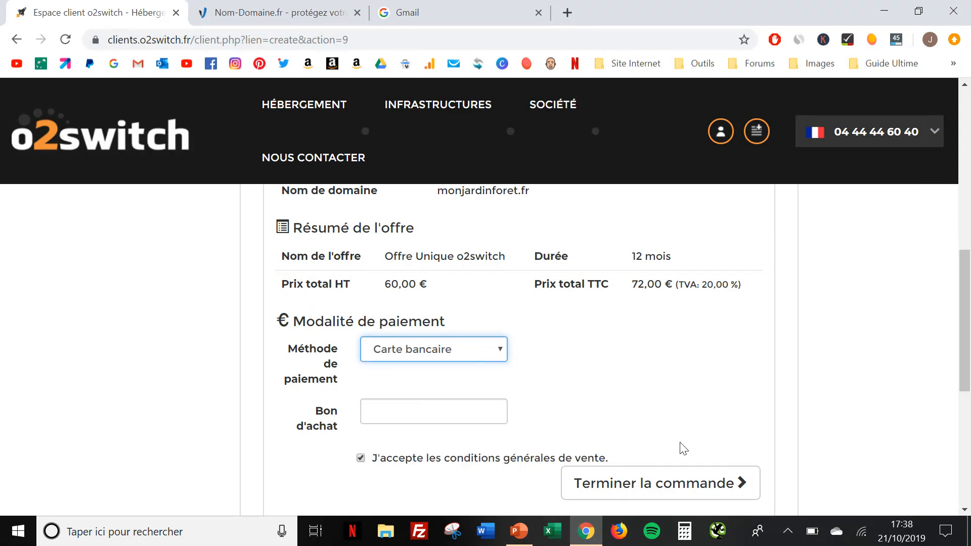
pyautogui.click(686, 486)
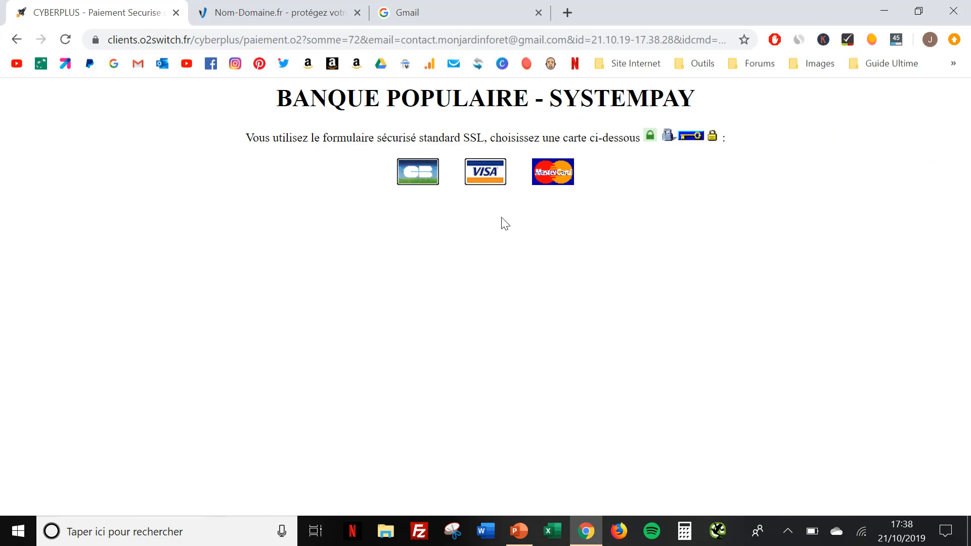
# Step: Pay with a CB card: enter the card number, expiry date and security code, and validate the payment
pyautogui.click(413, 171)
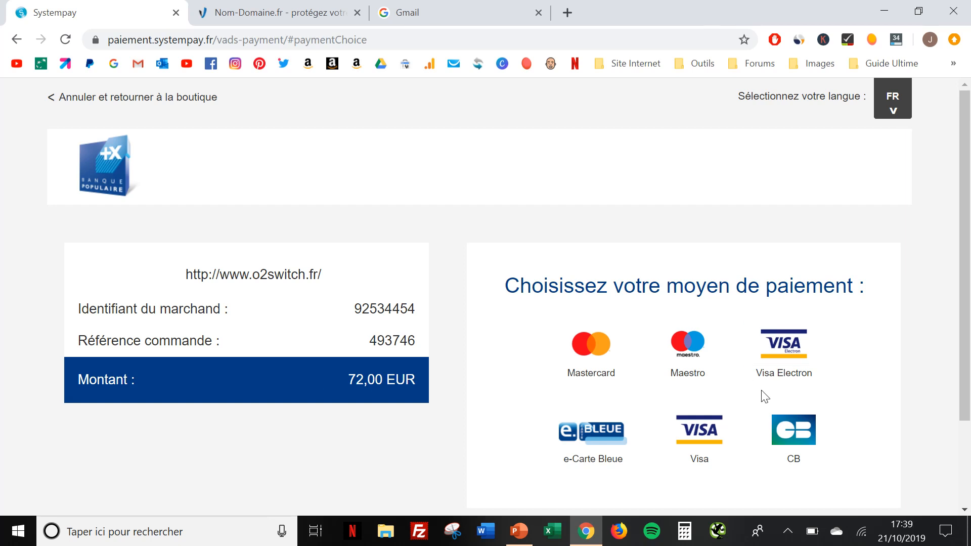
pyautogui.click(801, 436)
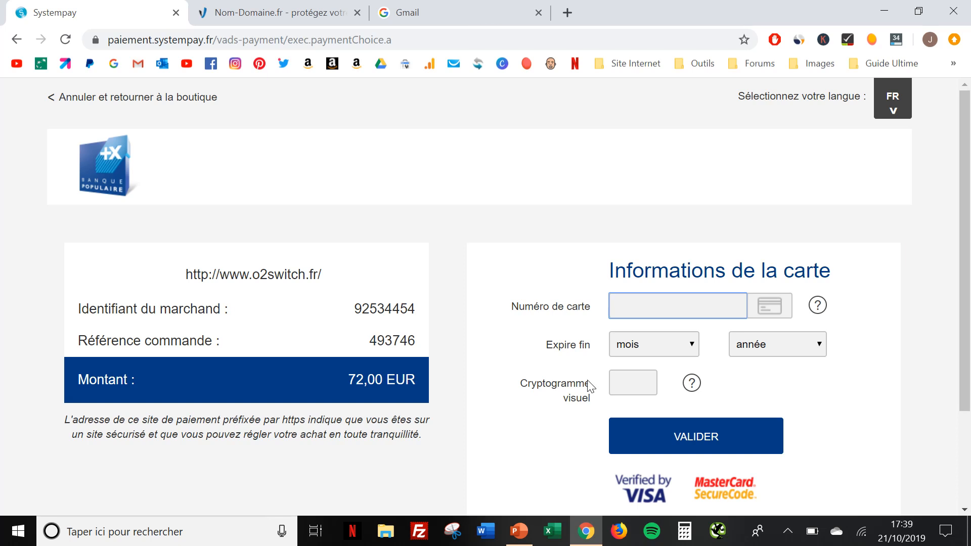
pyautogui.click(734, 446)
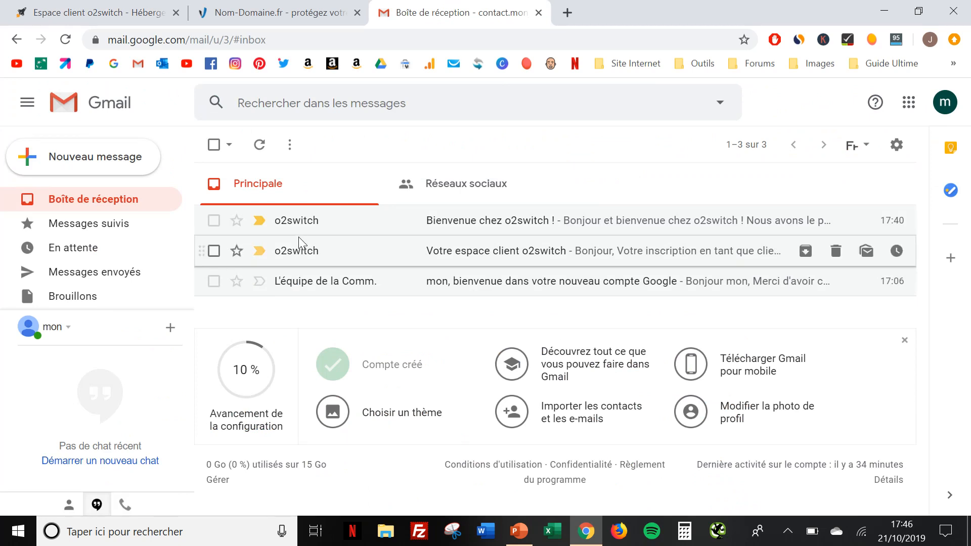
# Step: Switch to the Gmail inbox and open the o2switch message "Bienvenue chez o2switch !"
pyautogui.moveTo(301, 225)
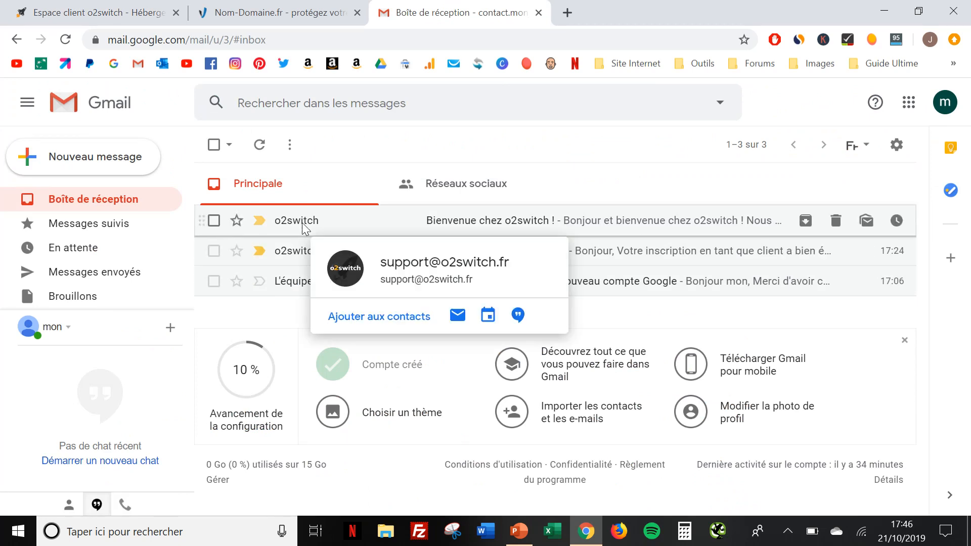
pyautogui.click(302, 225)
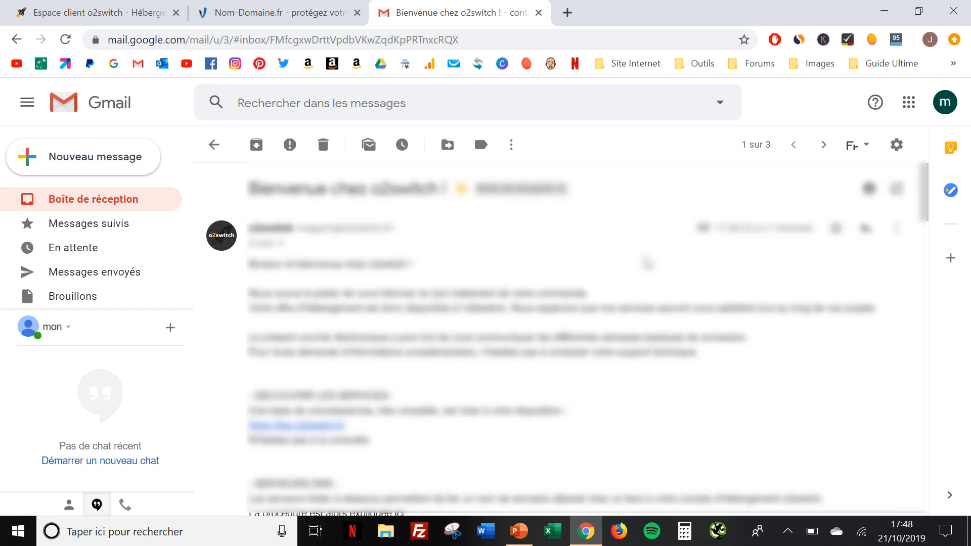
pyautogui.scroll(-5, 647, 262)
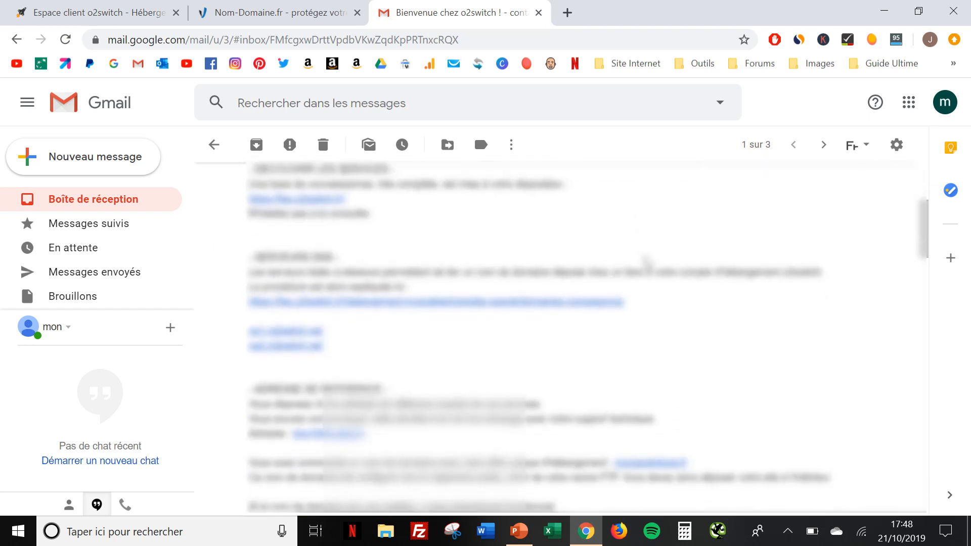
pyautogui.scroll(-3, 646, 262)
pyautogui.scroll(7, 647, 262)
pyautogui.scroll(-1, 646, 262)
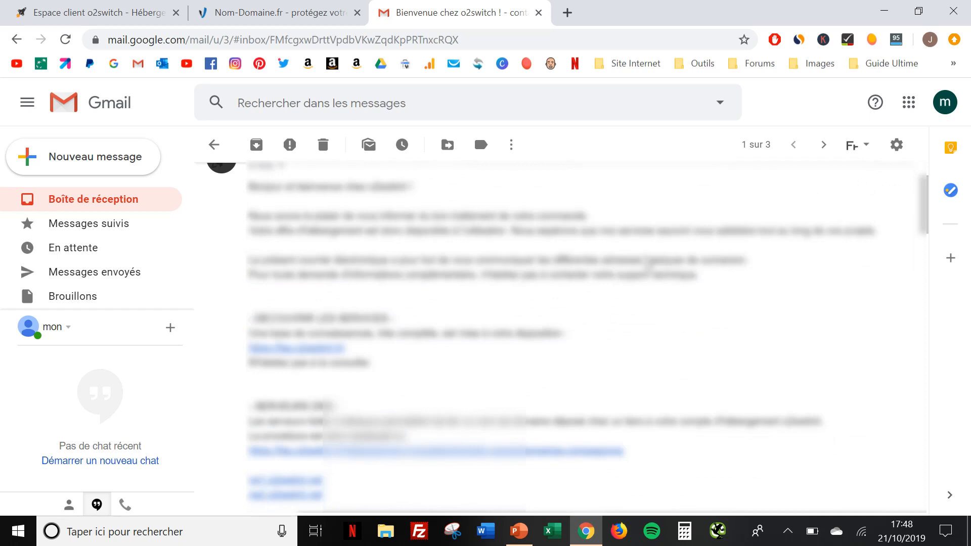
pyautogui.scroll(-10, 647, 263)
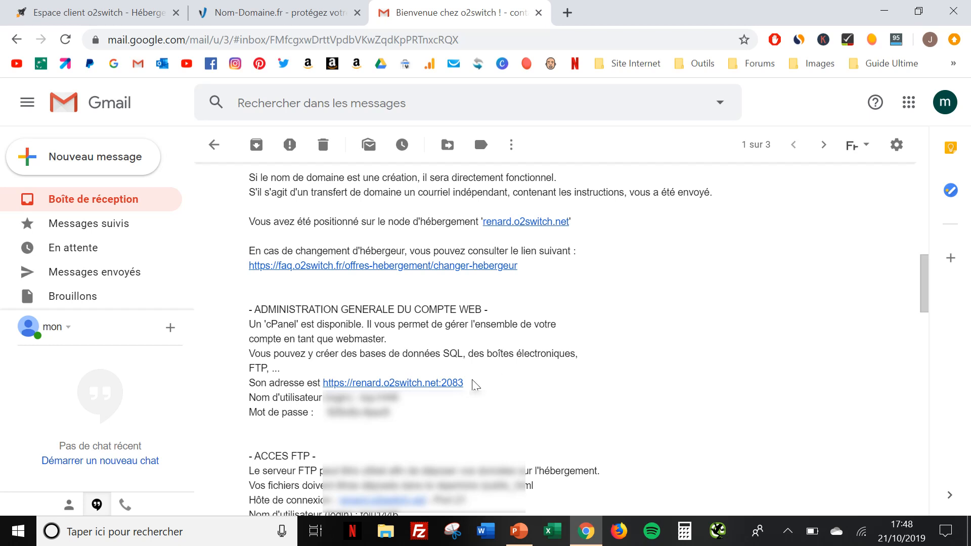
pyautogui.moveTo(466, 385); pyautogui.dragTo(323, 384)
pyautogui.hotkey('ctrl', 'c')
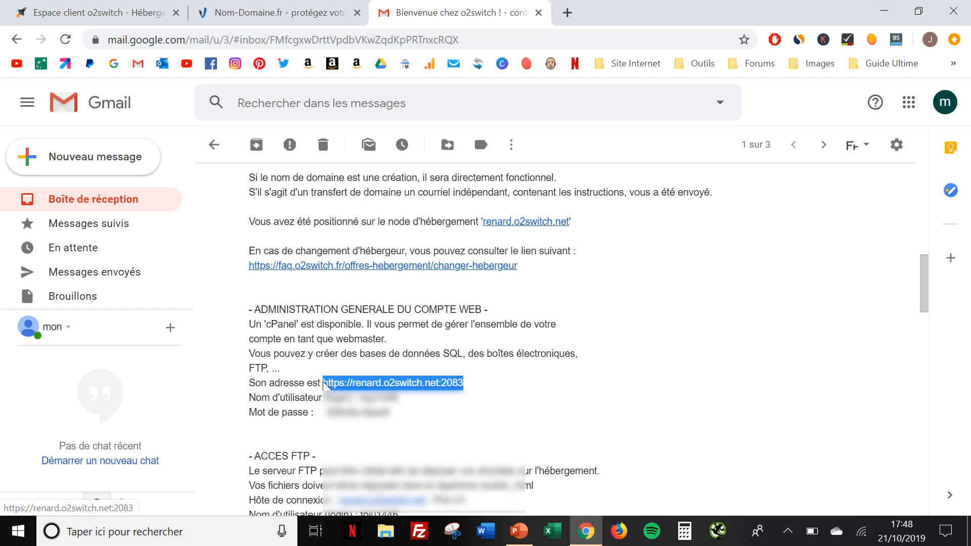
pyautogui.click(566, 13)
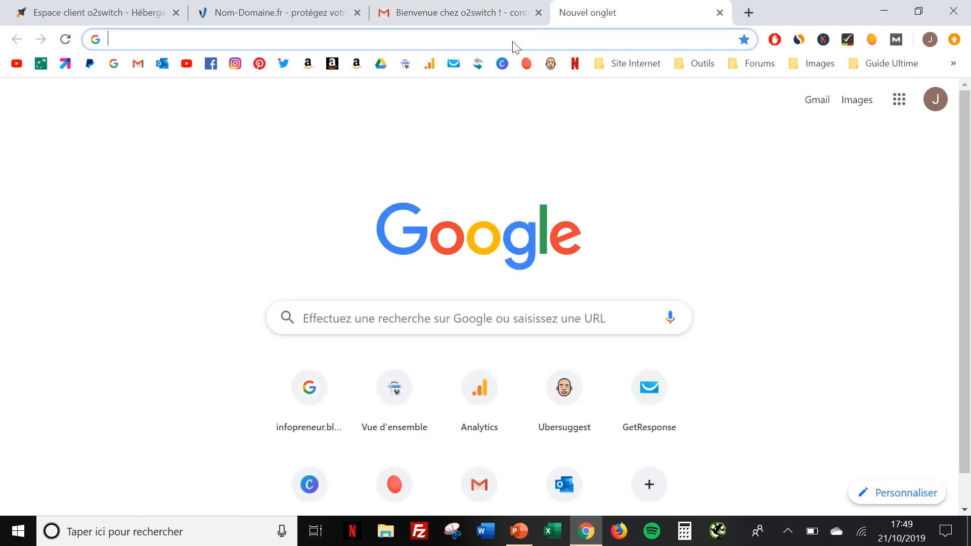
pyautogui.hotkey('ctrl', 'v')
pyautogui.press('Return')
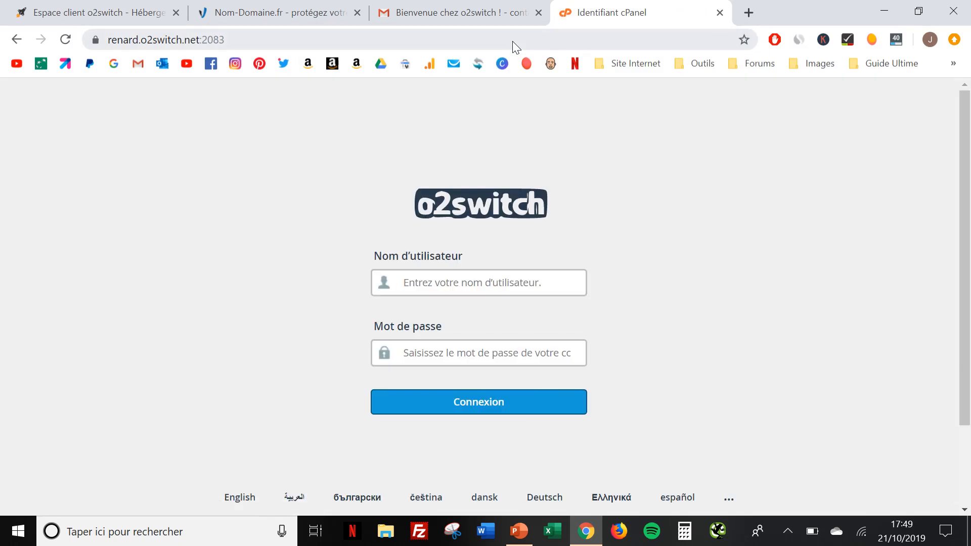
# Step: Copy the cPanel username from the o2switch welcome message into the Nom d'utilisateur field of the cPanel login page
pyautogui.click(449, 6)
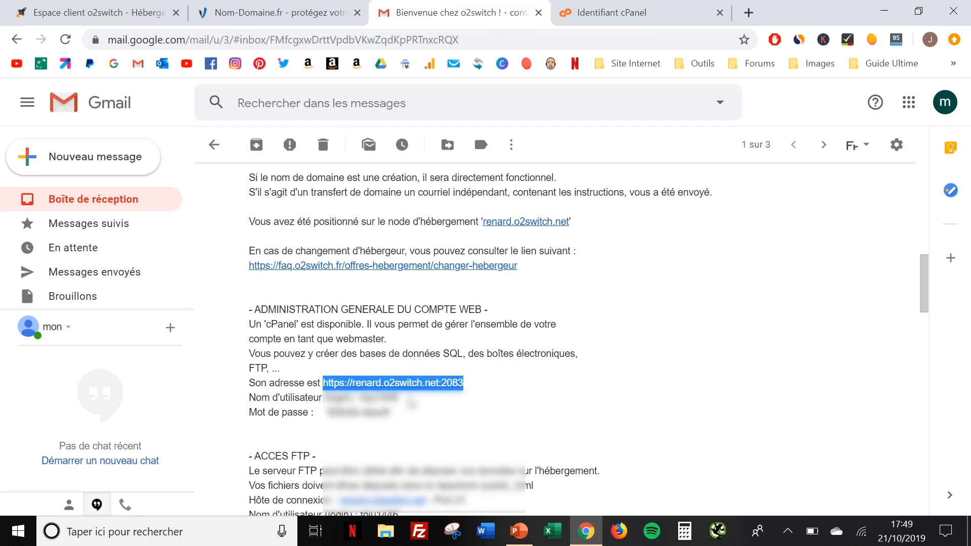
pyautogui.moveTo(411, 403); pyautogui.dragTo(359, 401)
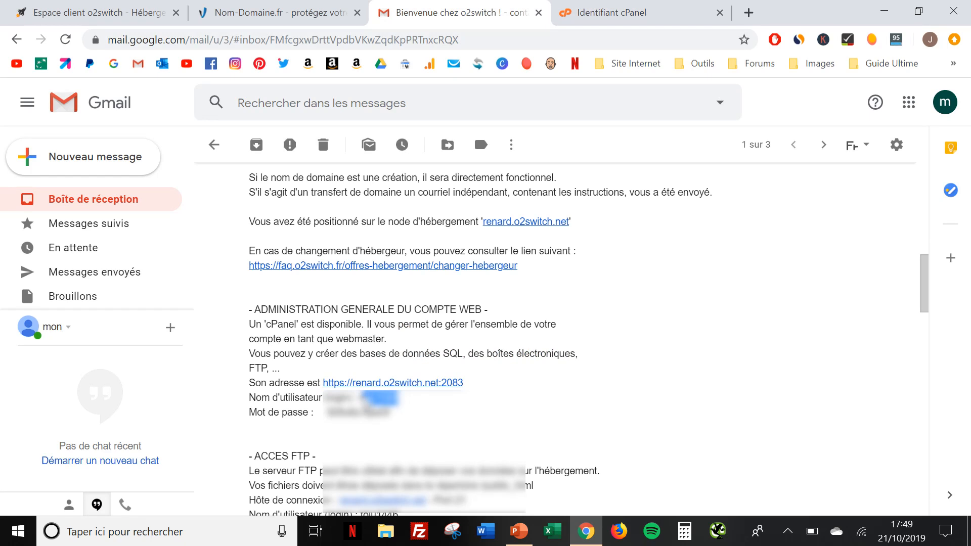
pyautogui.hotkey('ctrl', 'c')
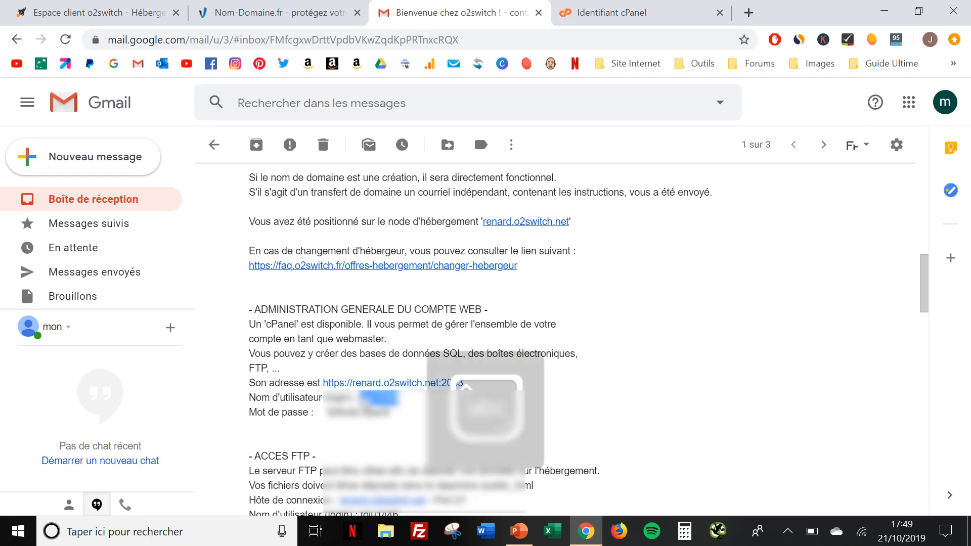
pyautogui.click(606, 13)
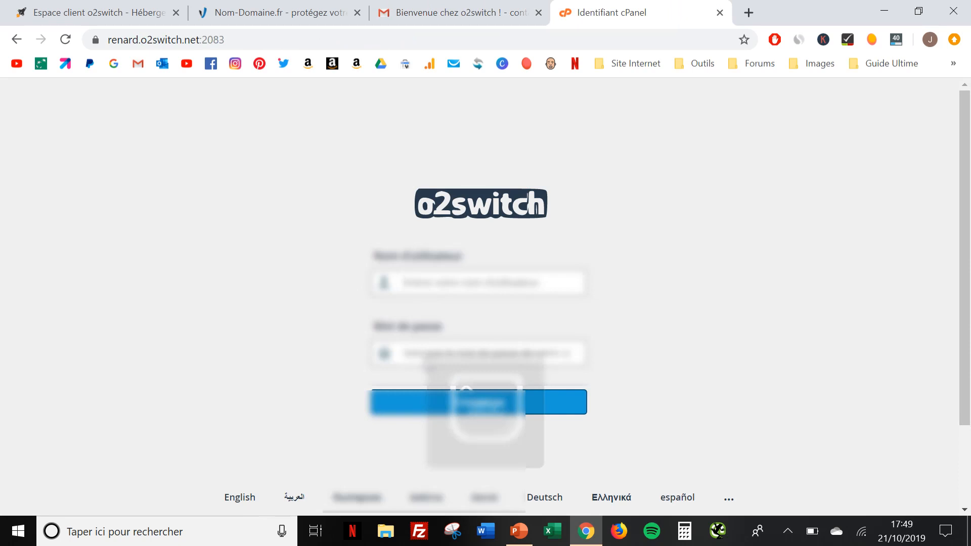
pyautogui.click(447, 283)
pyautogui.hotkey('ctrl', 'v')
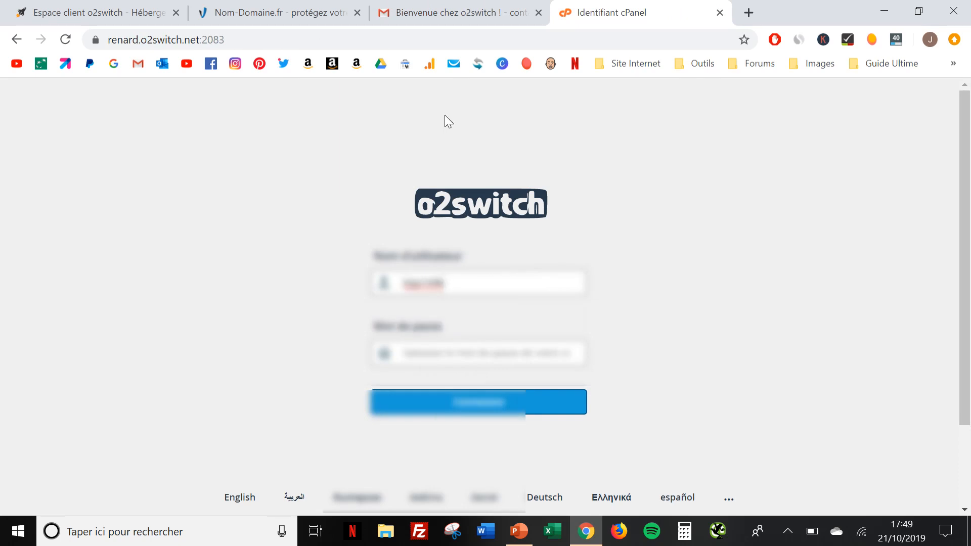
# Step: Copy the cPanel password from the welcome message into the Mot de passe field and log in to cPanel
pyautogui.click(439, 6)
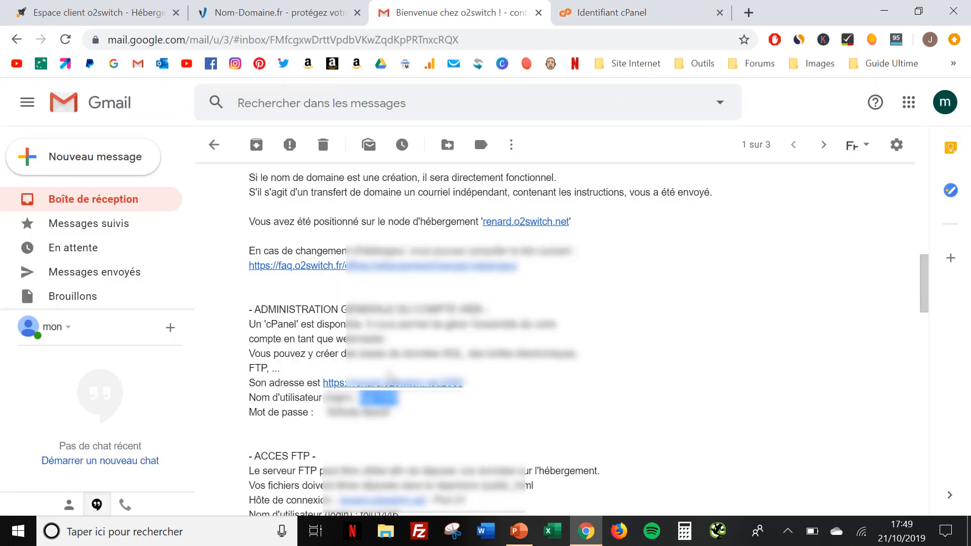
pyautogui.moveTo(397, 413); pyautogui.dragTo(331, 420)
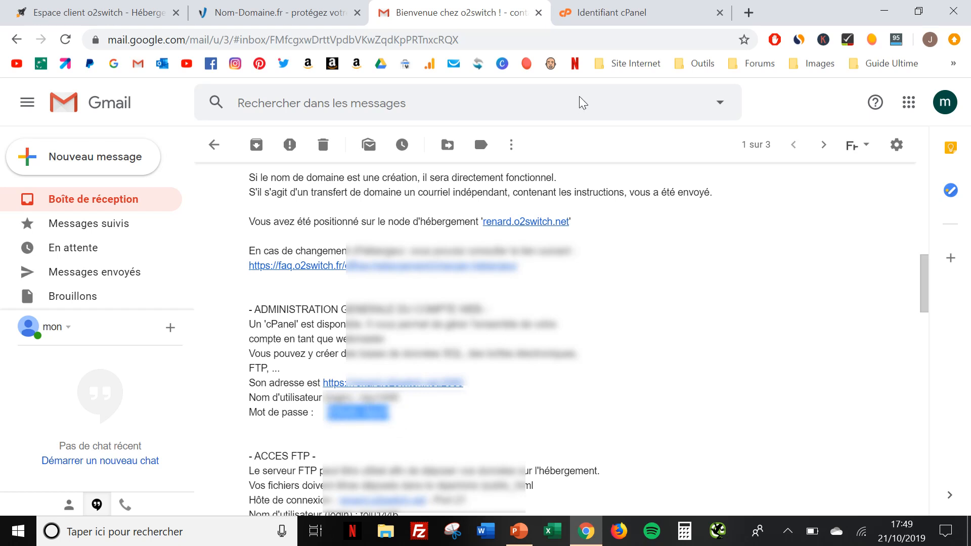
pyautogui.click(613, 10)
pyautogui.click(448, 350)
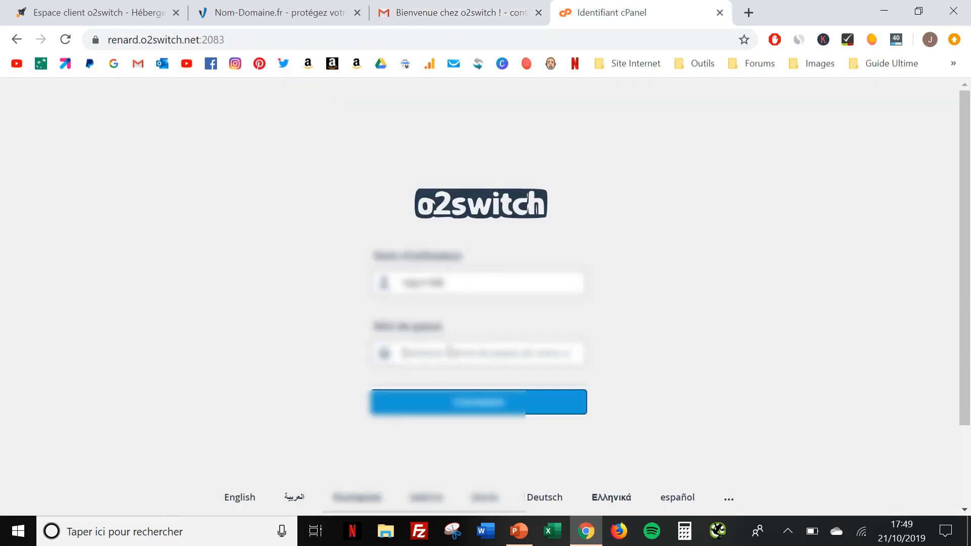
pyautogui.hotkey('ctrl', 'v')
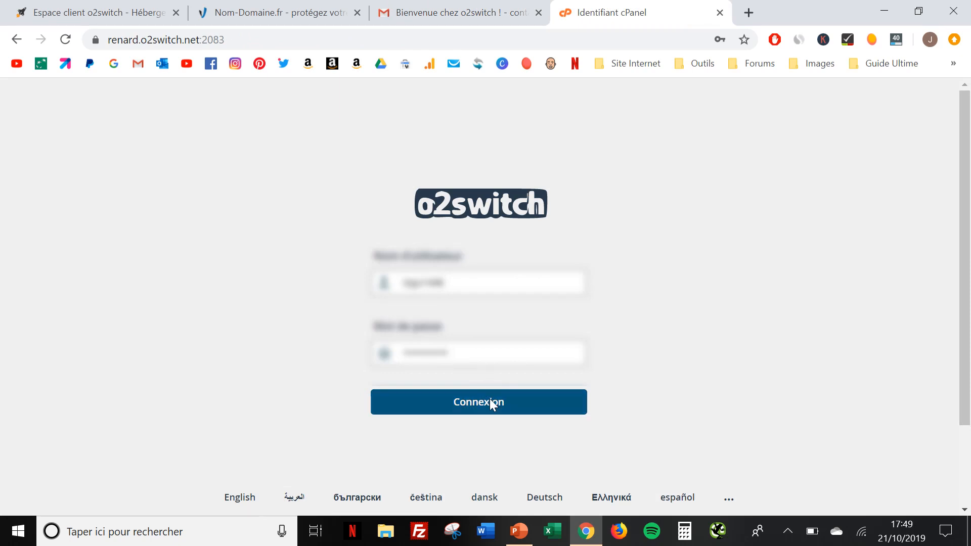
pyautogui.click(490, 401)
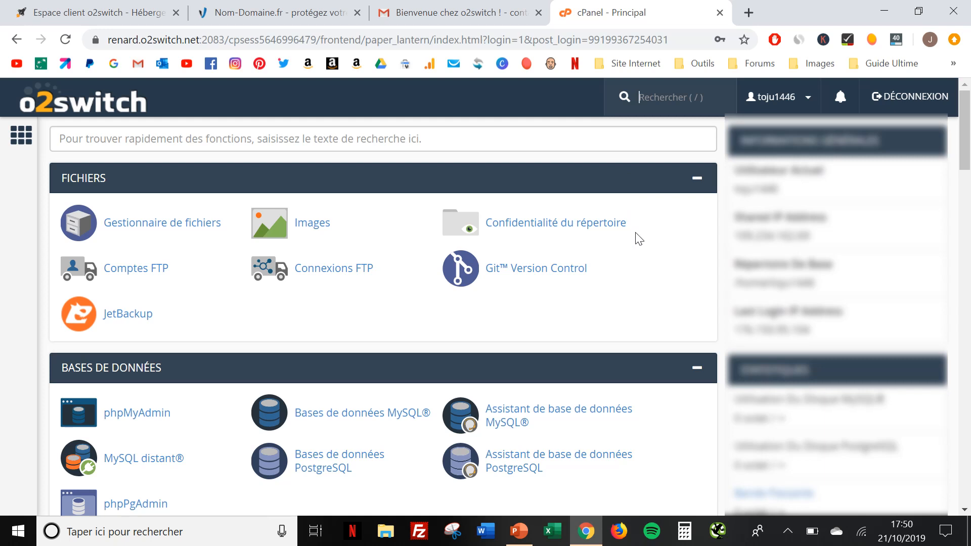
# Step: Open WordPress from cPanel's Softaculous Apps Installer section and start its installation form
pyautogui.scroll(-4, 637, 238)
pyautogui.scroll(-10, 638, 237)
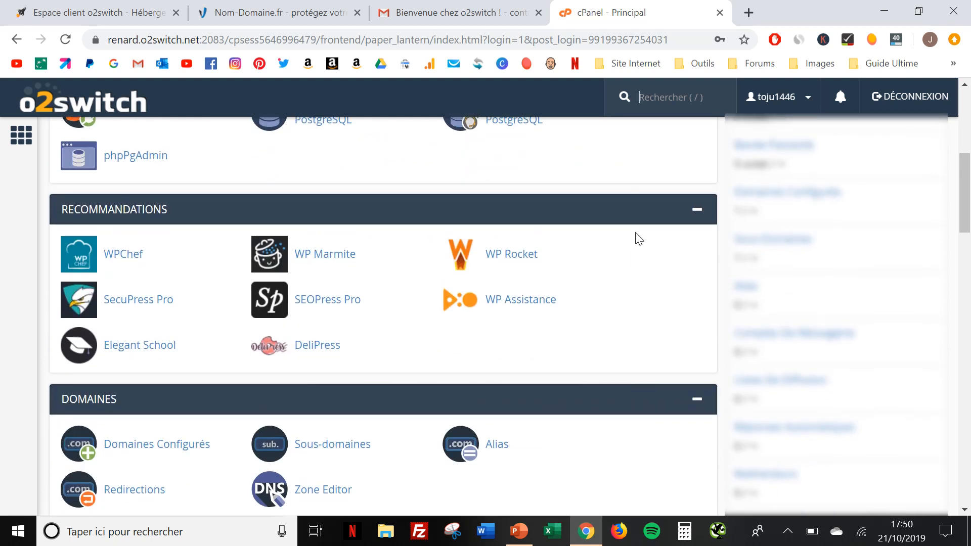
pyautogui.scroll(-10, 638, 238)
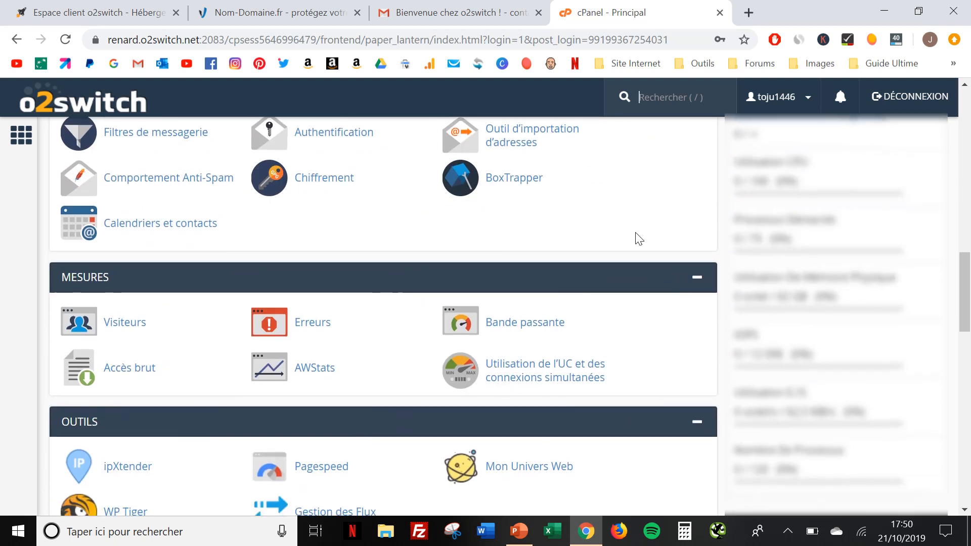
pyautogui.scroll(-7, 638, 238)
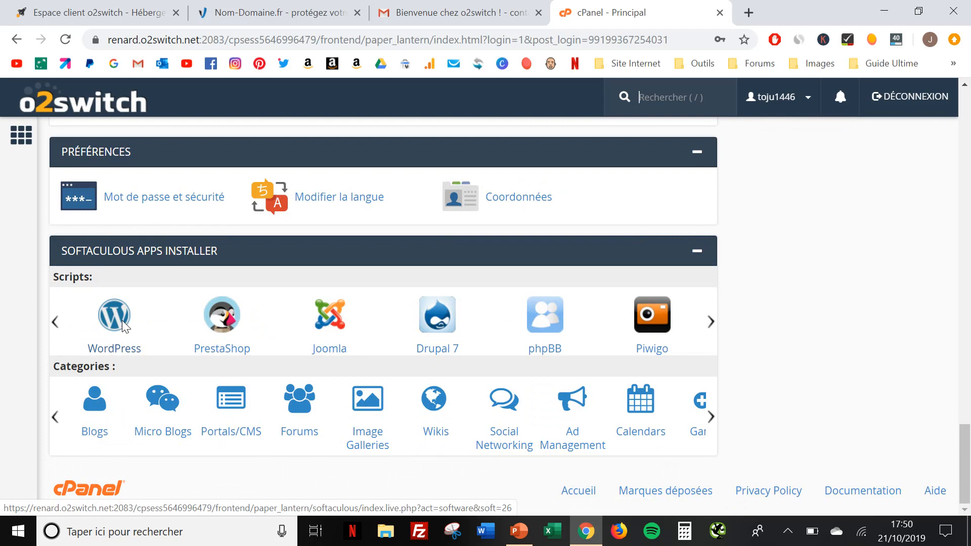
pyautogui.click(122, 320)
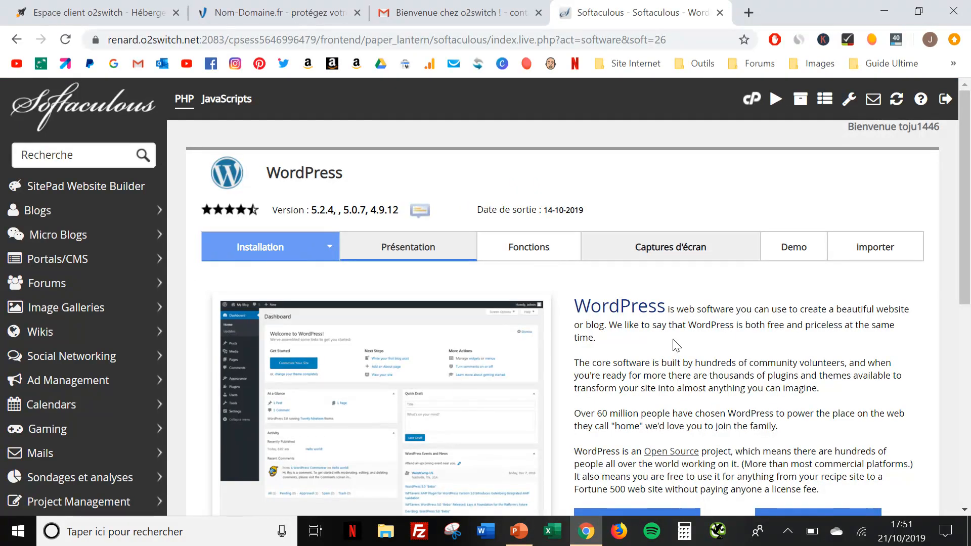
pyautogui.scroll(-1, 675, 351)
pyautogui.scroll(-2, 675, 351)
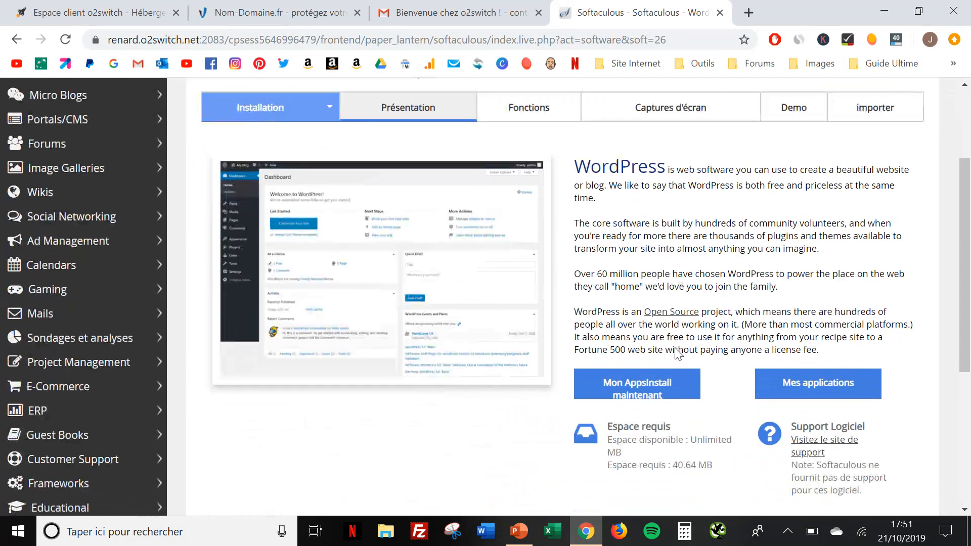
pyautogui.click(643, 386)
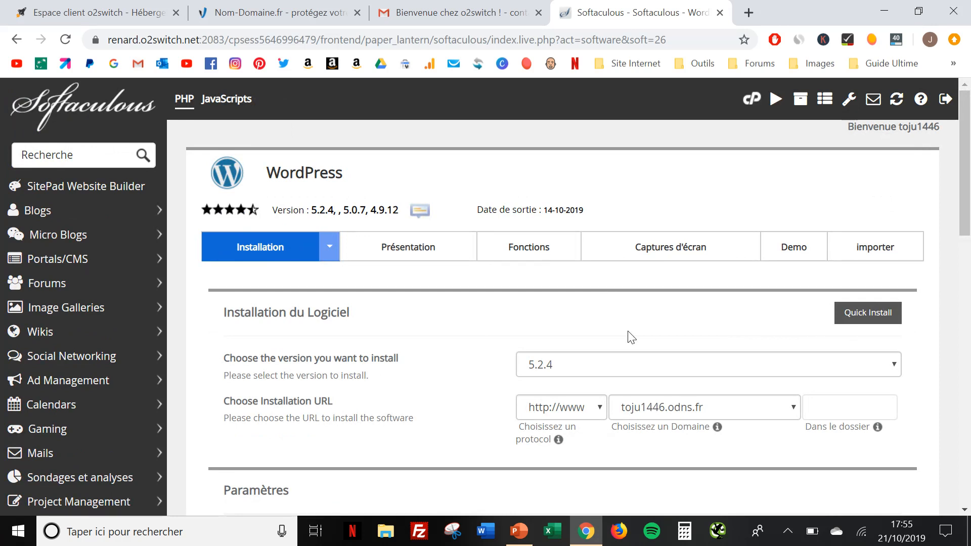
pyautogui.click(586, 414)
pyautogui.click(557, 308)
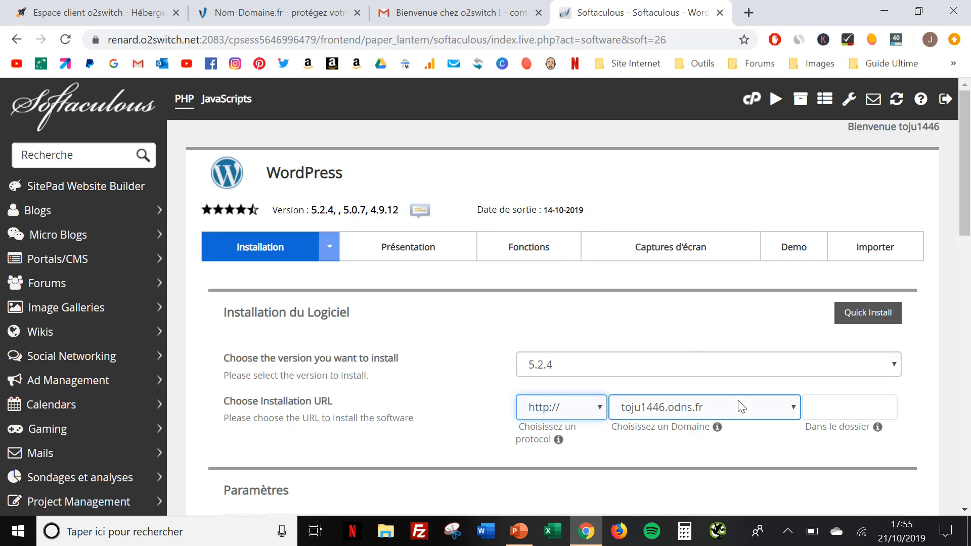
pyautogui.click(741, 416)
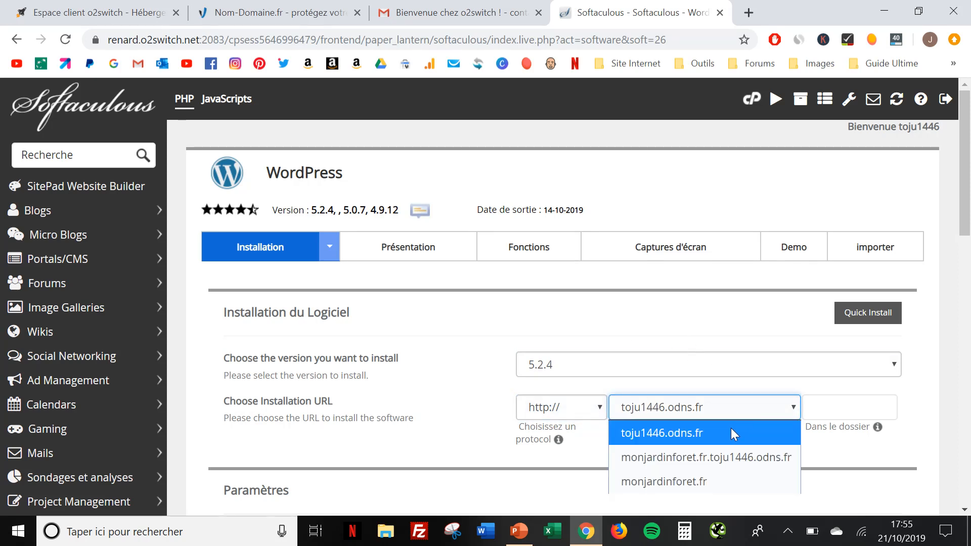
pyautogui.click(719, 478)
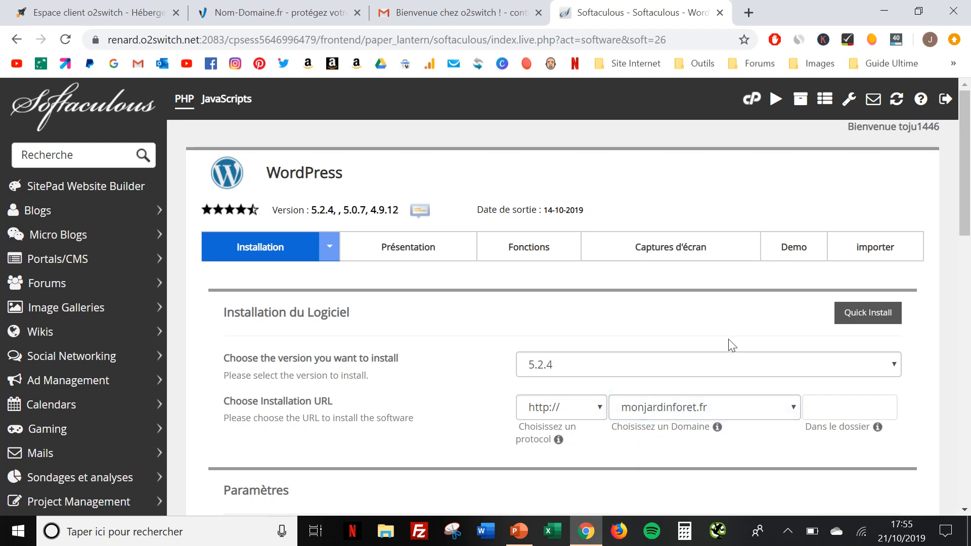
# Step: Set the site name in the WordPress installation settings to "Mon Jardin Forêt"
pyautogui.scroll(-2, 731, 345)
pyautogui.scroll(-1, 728, 343)
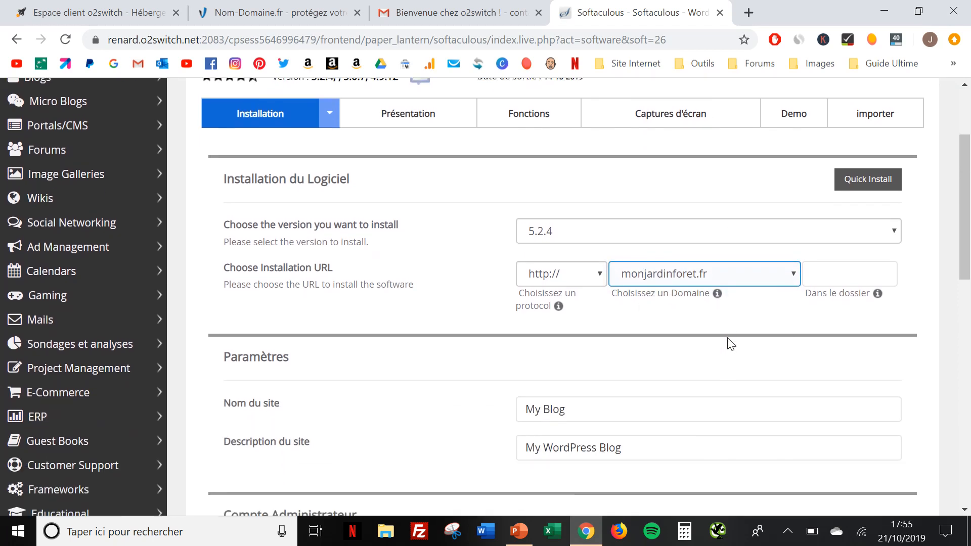
pyautogui.click(728, 344)
pyautogui.click(572, 379)
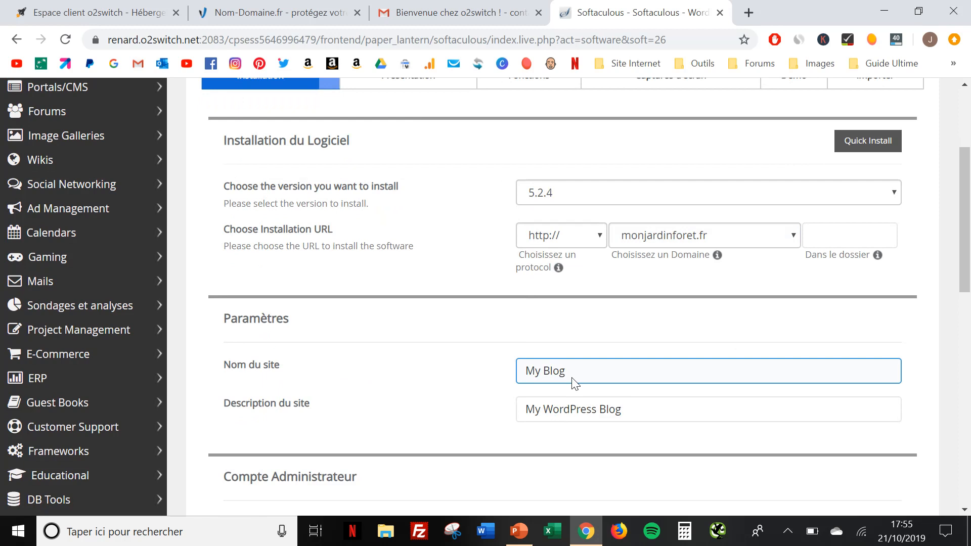
pyautogui.tripleClick(572, 379)
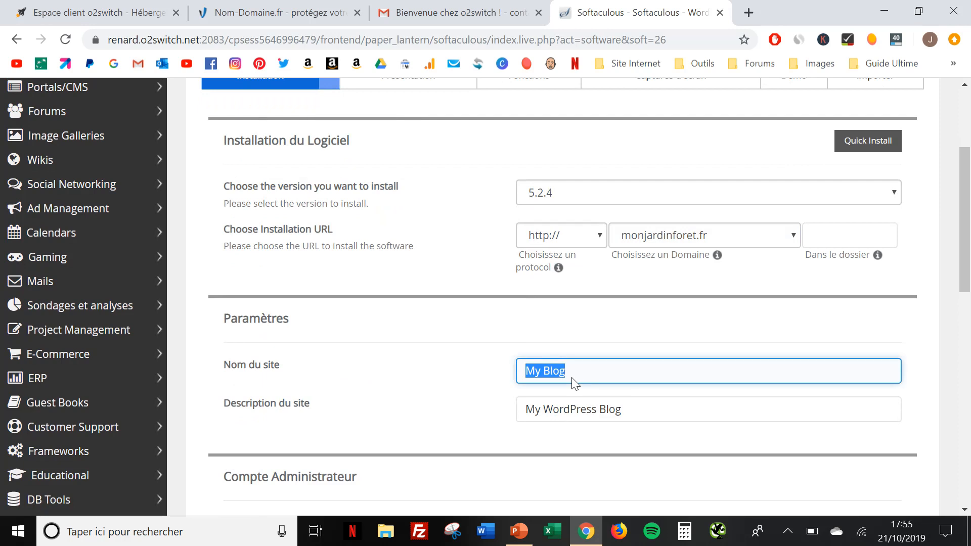
pyautogui.write('Mon')
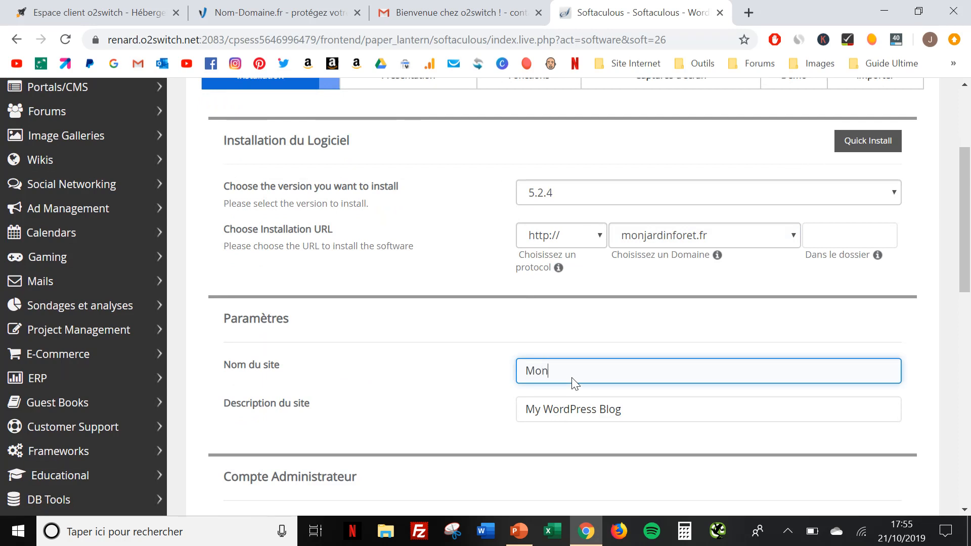
pyautogui.write(' Jardin Forêt')
# Step: Set the site description to "Apprenez à créer un jardin forêt facilement"
pyautogui.tripleClick(578, 408)
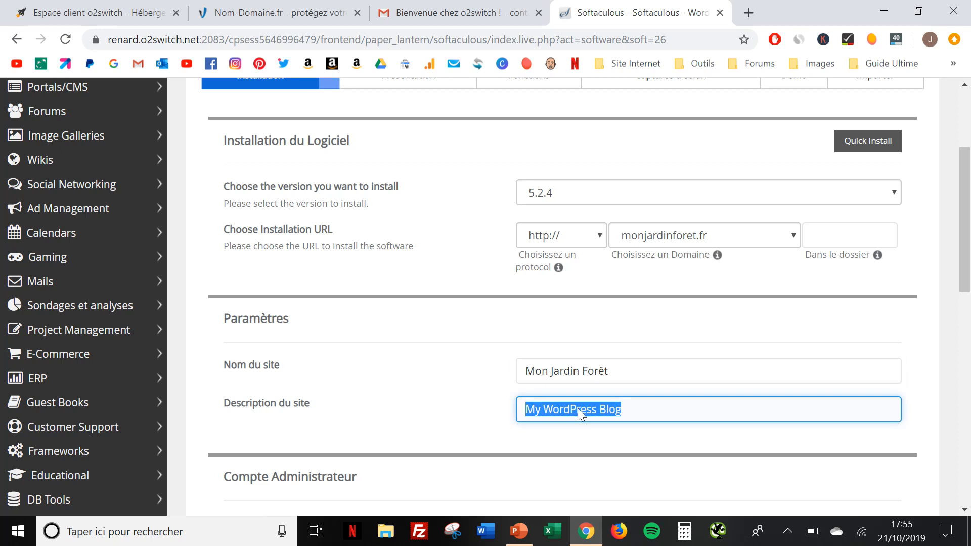
pyautogui.write('Ap')
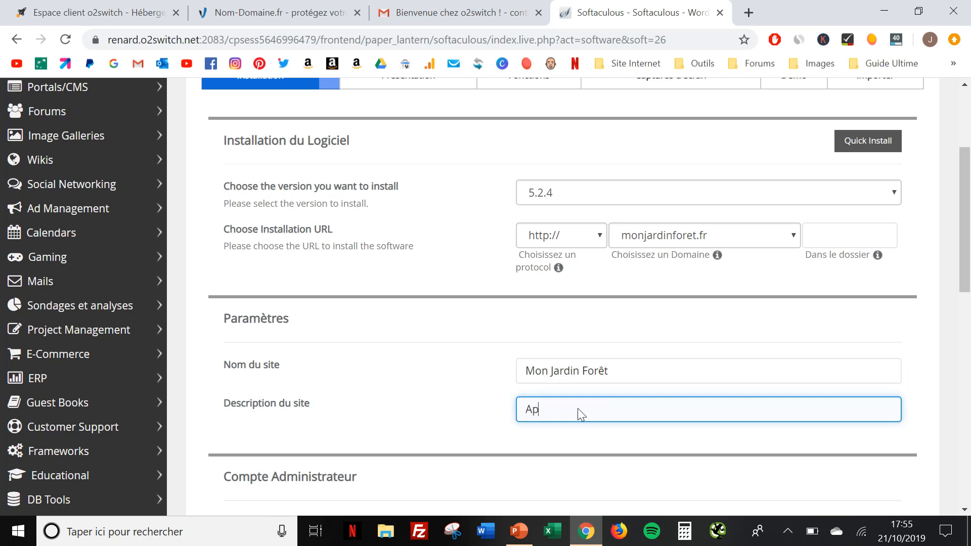
pyautogui.write('prenez à cé')
pyautogui.write('réer')
pyautogui.write(' u')
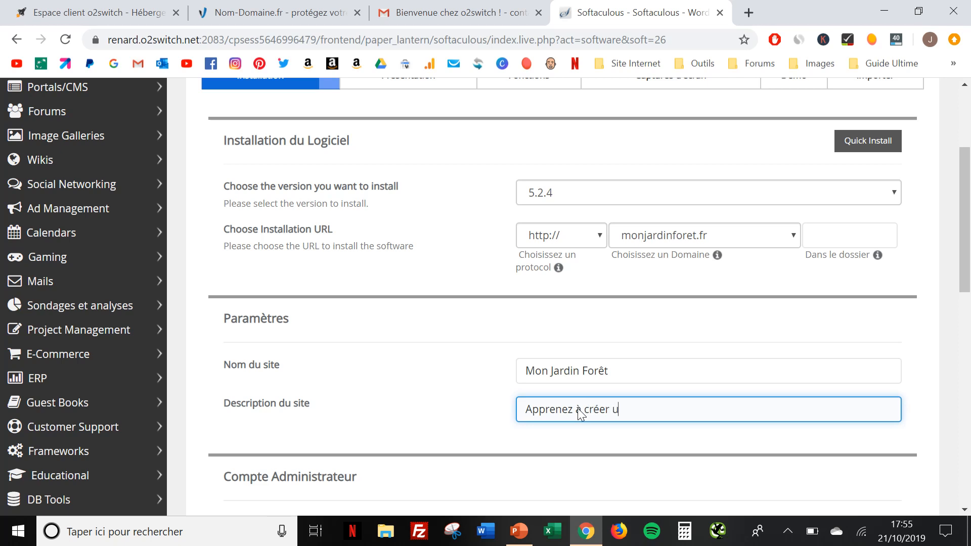
pyautogui.write('n jardin forêt facilement')
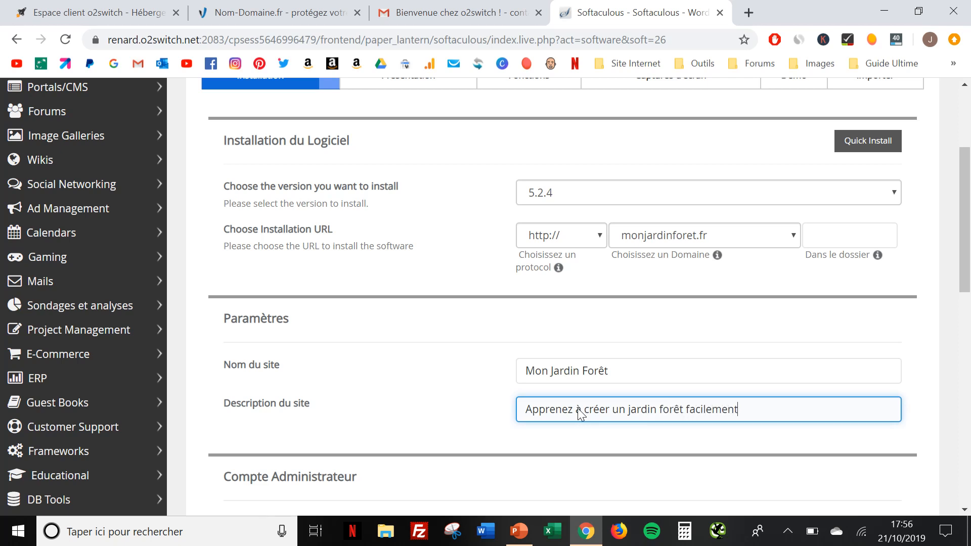
pyautogui.click(488, 413)
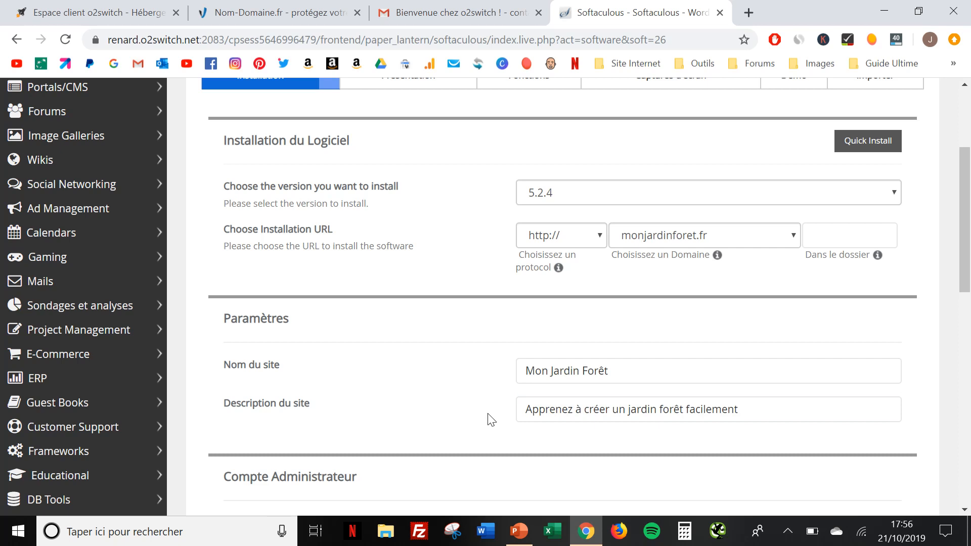
pyautogui.scroll(-4, 488, 413)
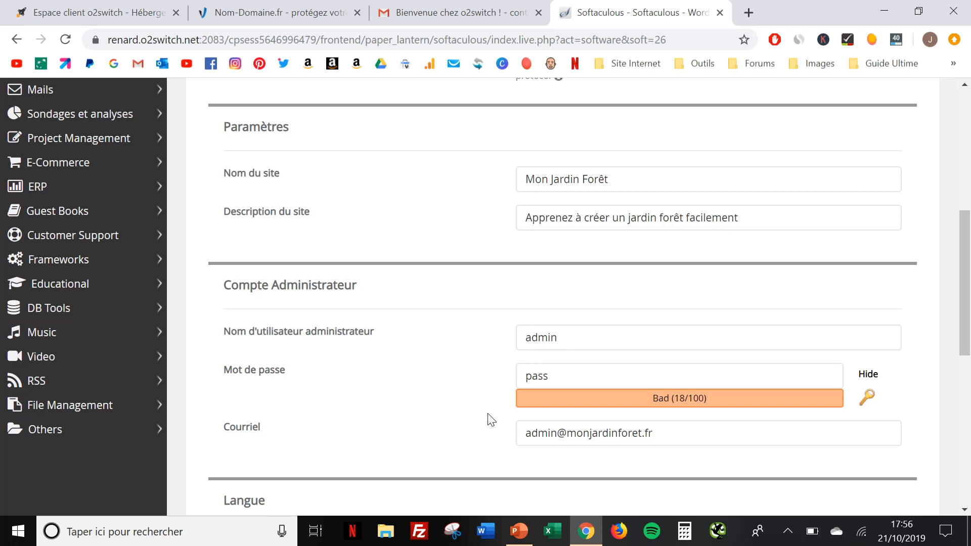
# Step: Set the administrator username for the WordPress installation to "monjardinforet"
pyautogui.click(581, 349)
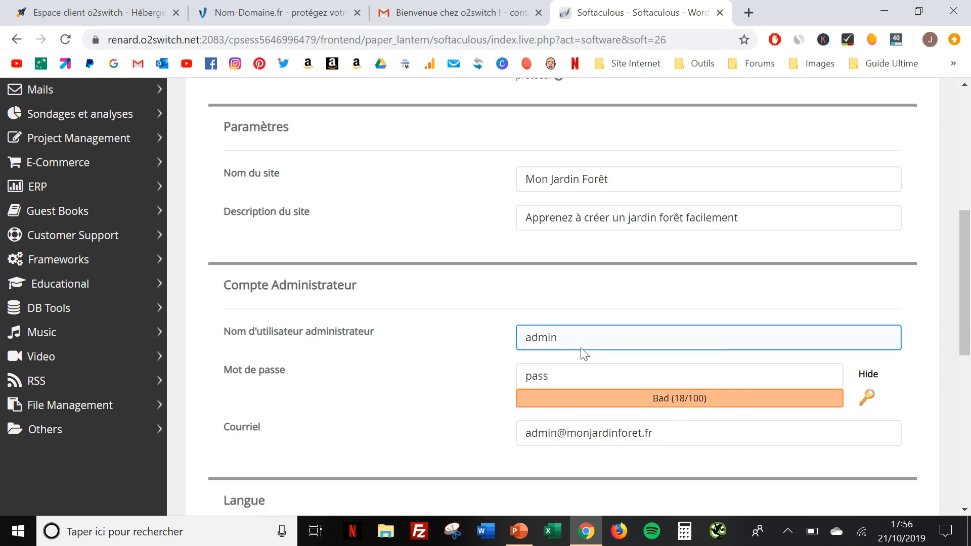
pyautogui.doubleClick(581, 348)
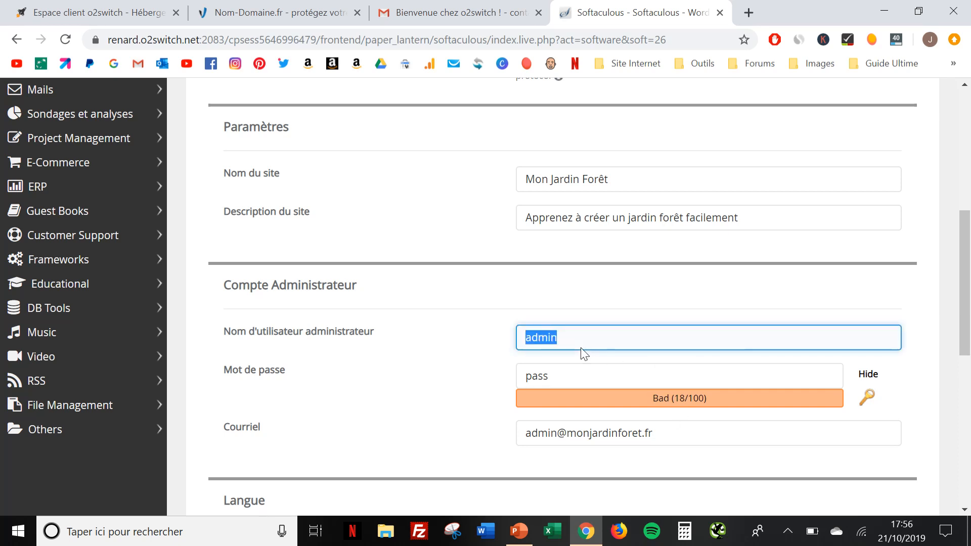
pyautogui.write('M')
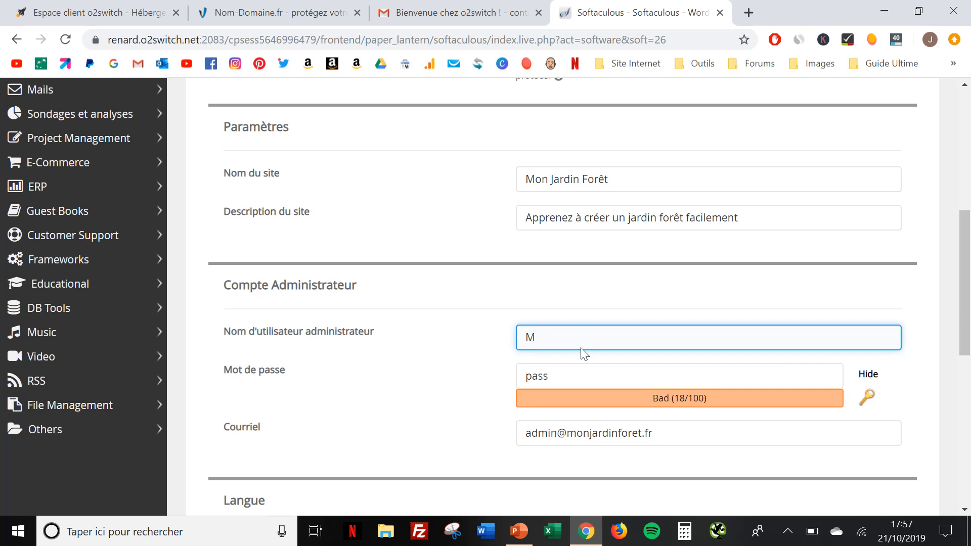
pyautogui.write('on')
pyautogui.press('BackSpace')
pyautogui.press('BackSpace')
pyautogui.press('BackSpace')
pyautogui.write('monjardinforet')
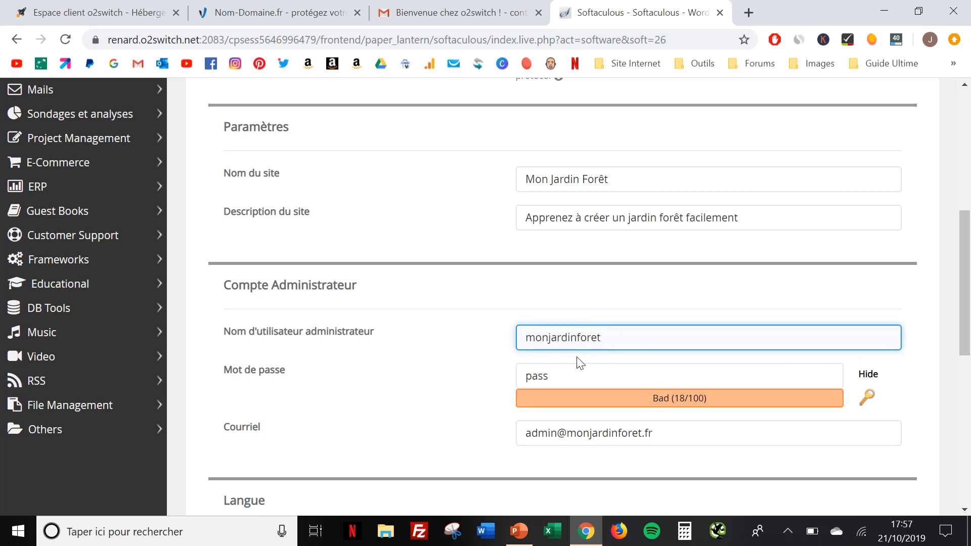
# Step: Replace the default administrator password with a strong one using the random password generator, and hide the password field's characters
pyautogui.click(567, 375)
pyautogui.hotkey('ctrl', 'a')
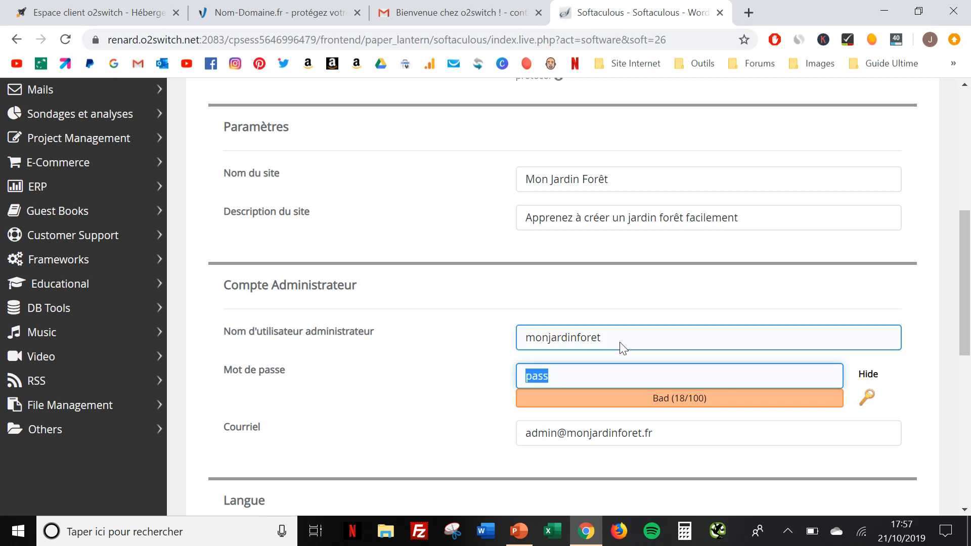
pyautogui.click(623, 347)
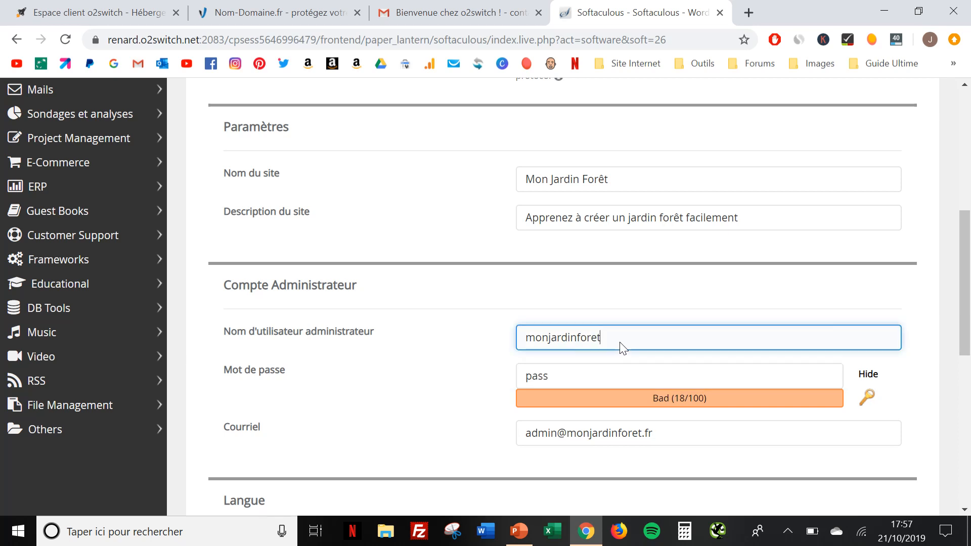
pyautogui.click(622, 376)
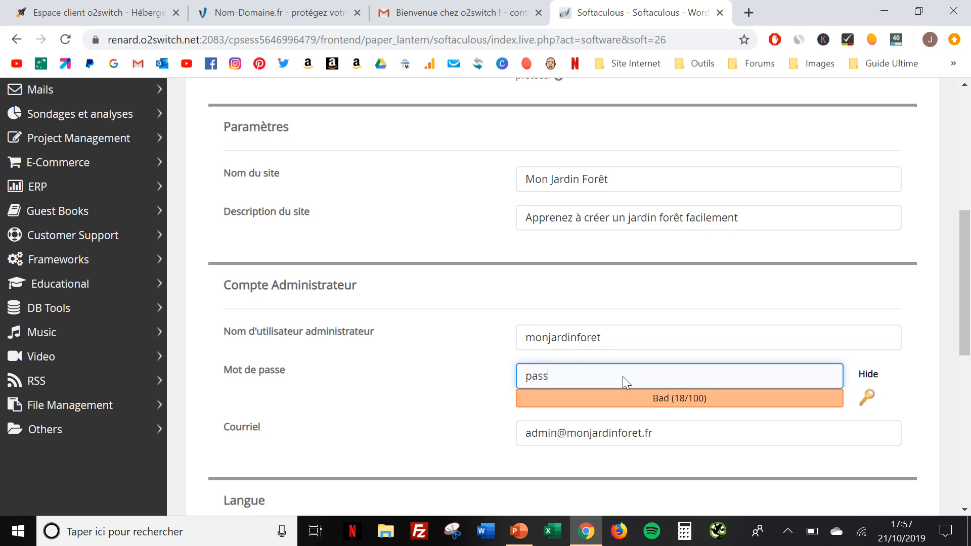
pyautogui.click(870, 396)
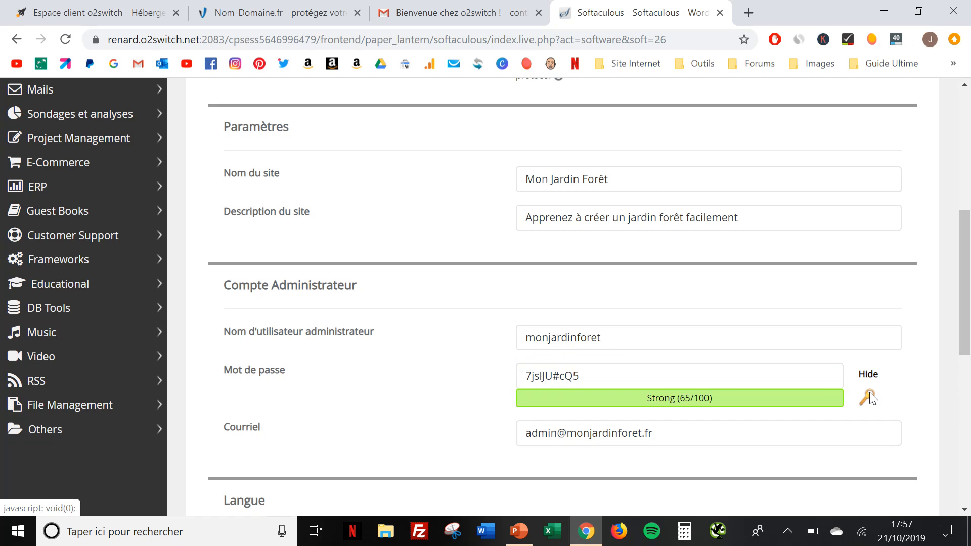
pyautogui.click(869, 394)
pyautogui.click(869, 394)
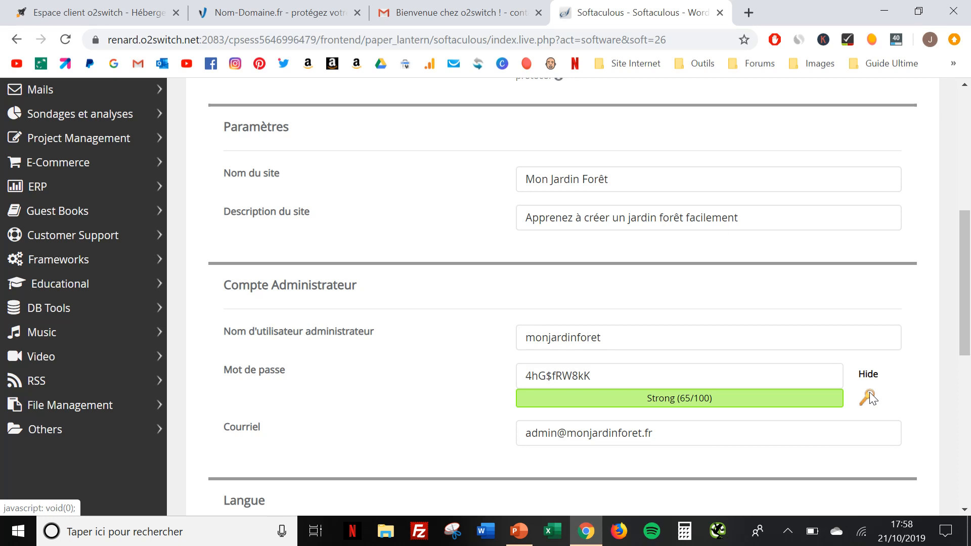
pyautogui.click(868, 374)
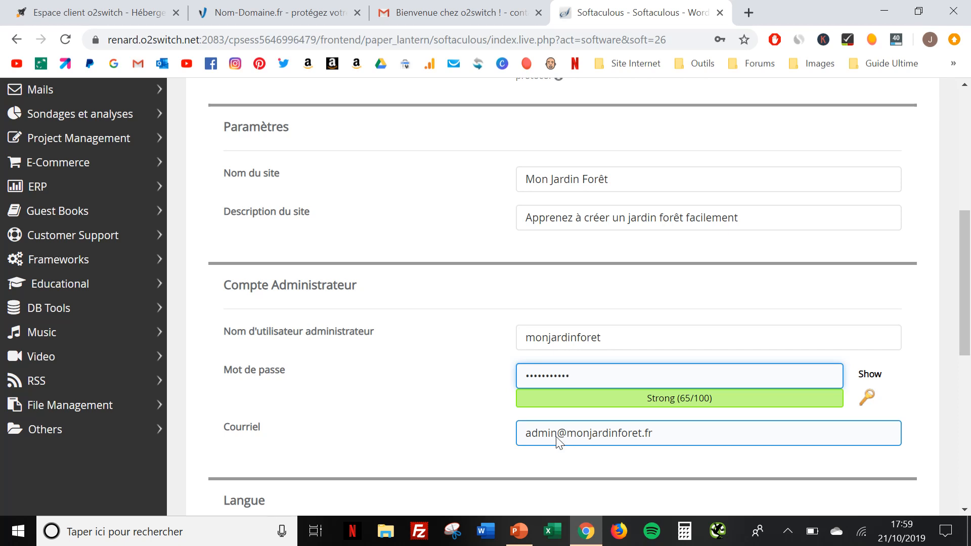
# Step: Enter the site's contact address as the administrator e-mail and run the WordPress installation
pyautogui.scroll(-1, 556, 437)
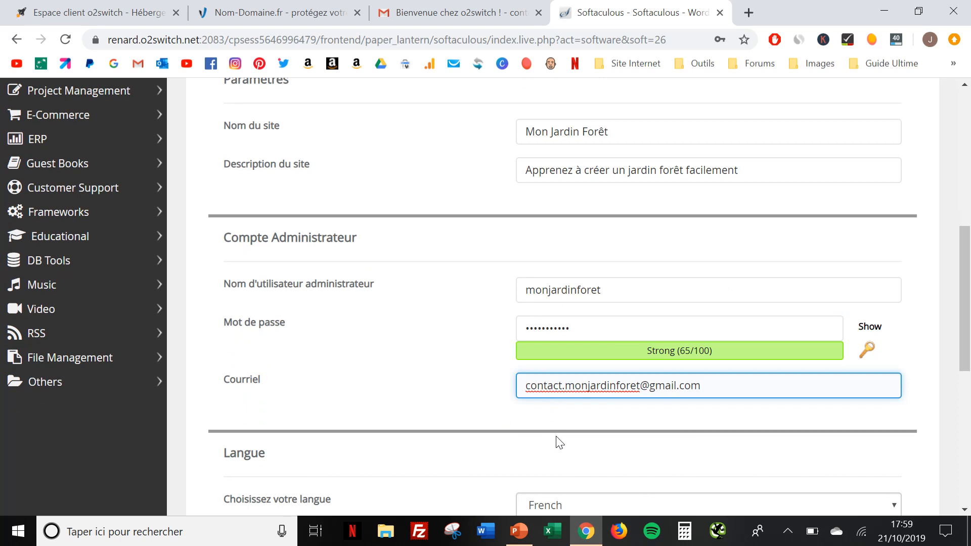
pyautogui.scroll(-1, 520, 403)
pyautogui.scroll(-3, 520, 402)
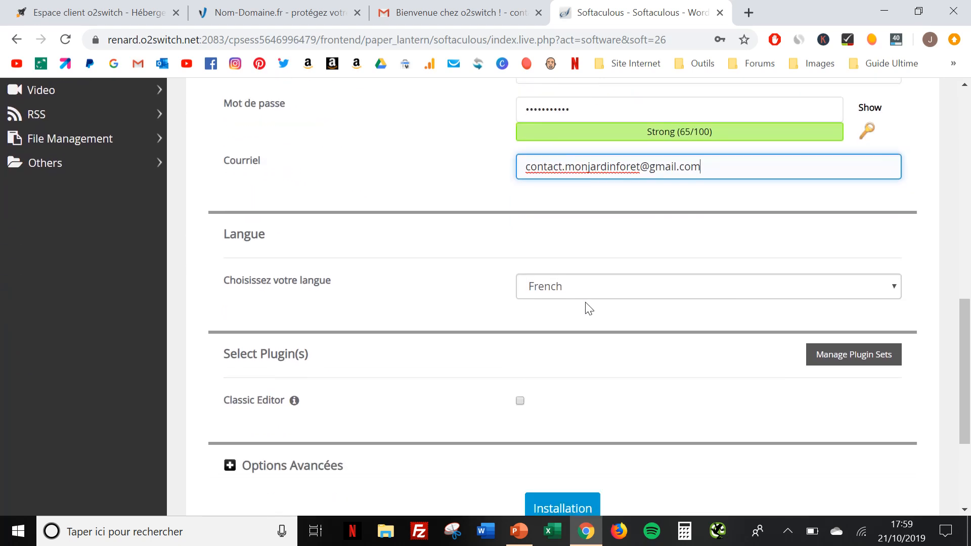
pyautogui.scroll(-2, 593, 325)
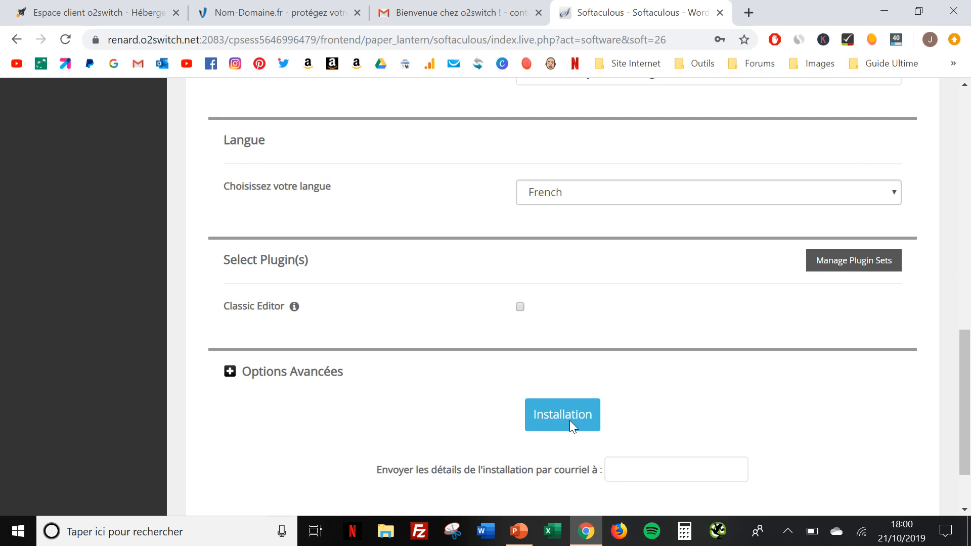
pyautogui.click(562, 415)
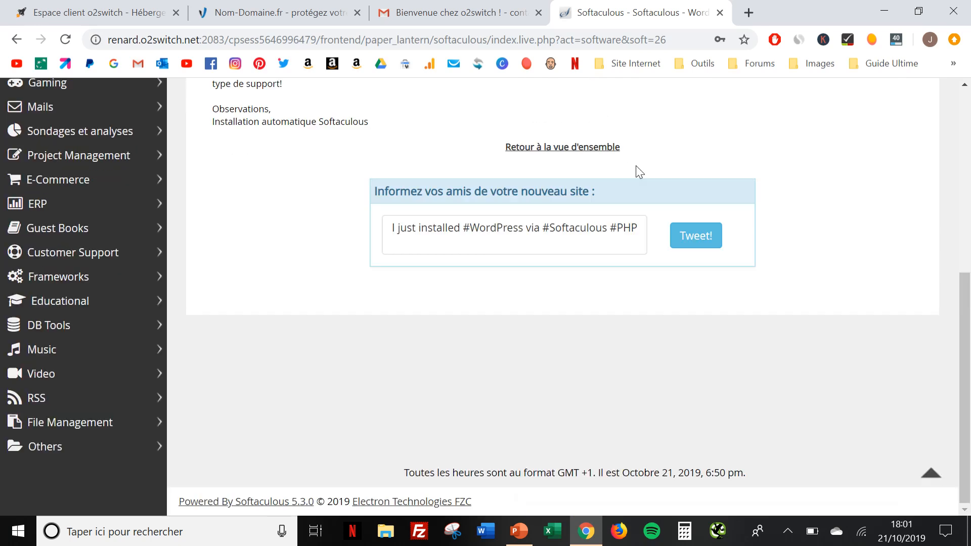
# Step: Open the newly installed site monjardinforet.fr in a separate tab from the installation confirmation and look through its whole home page
pyautogui.scroll(5, 636, 172)
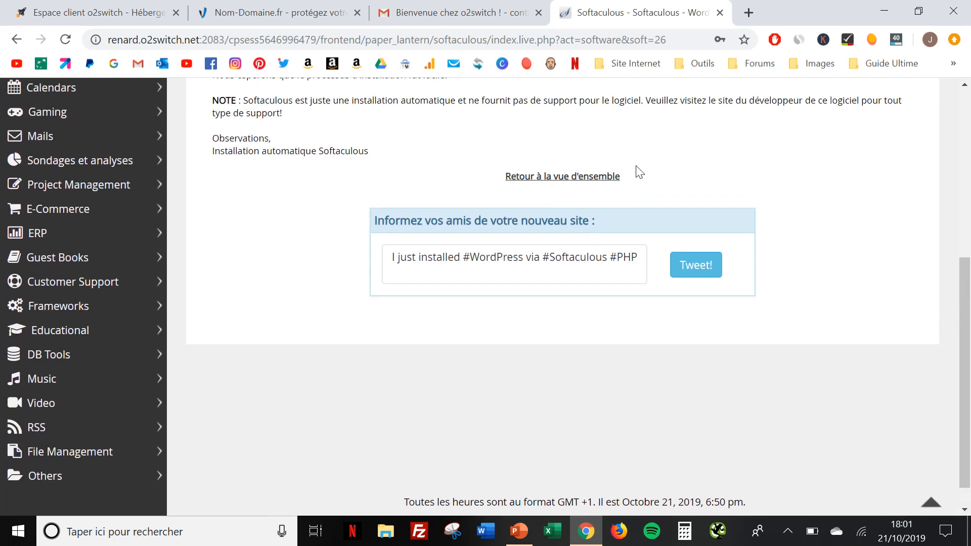
pyautogui.scroll(2, 636, 172)
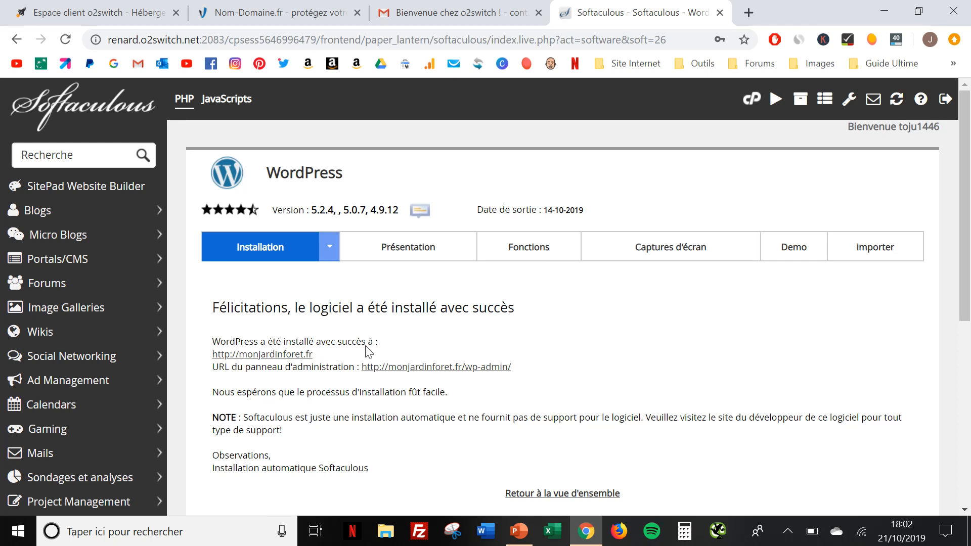
pyautogui.middleClick(298, 355)
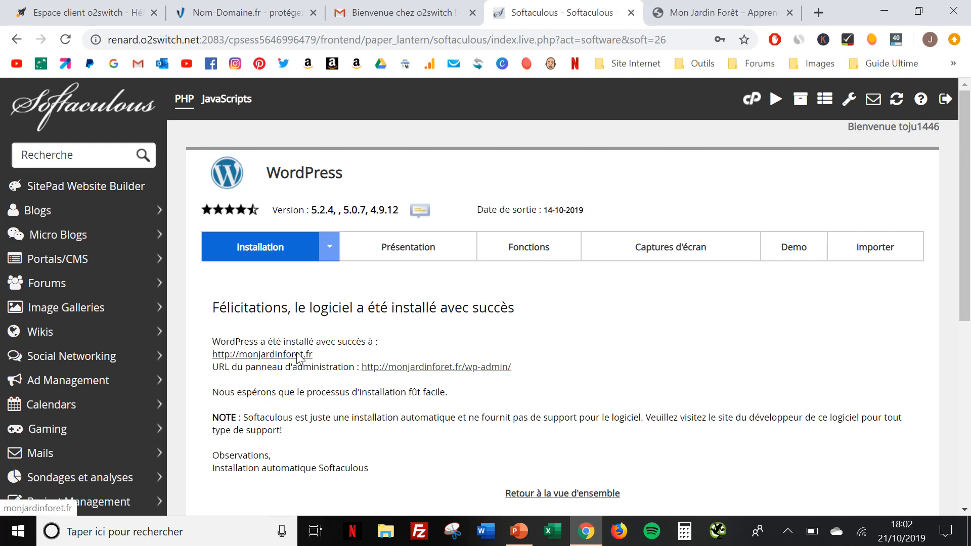
pyautogui.click(705, 12)
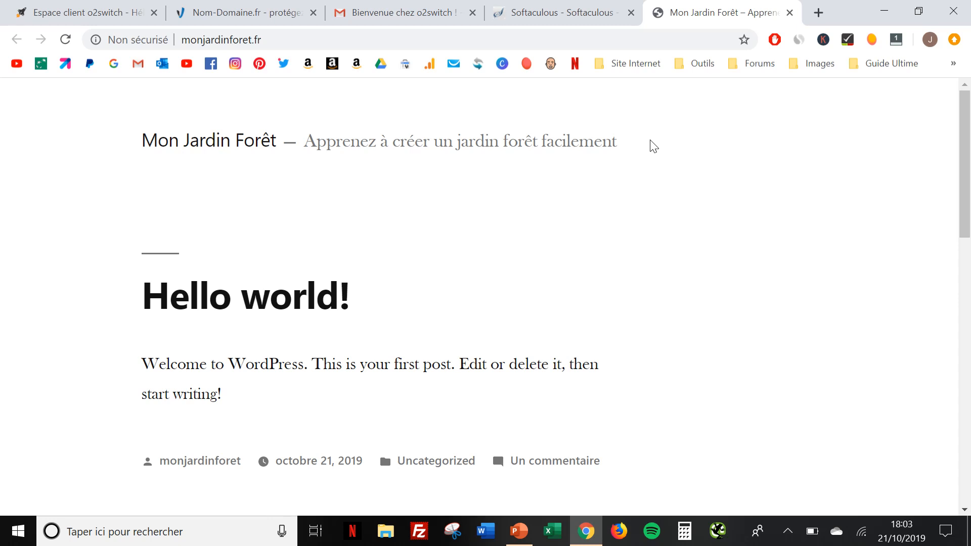
pyautogui.scroll(-6, 653, 146)
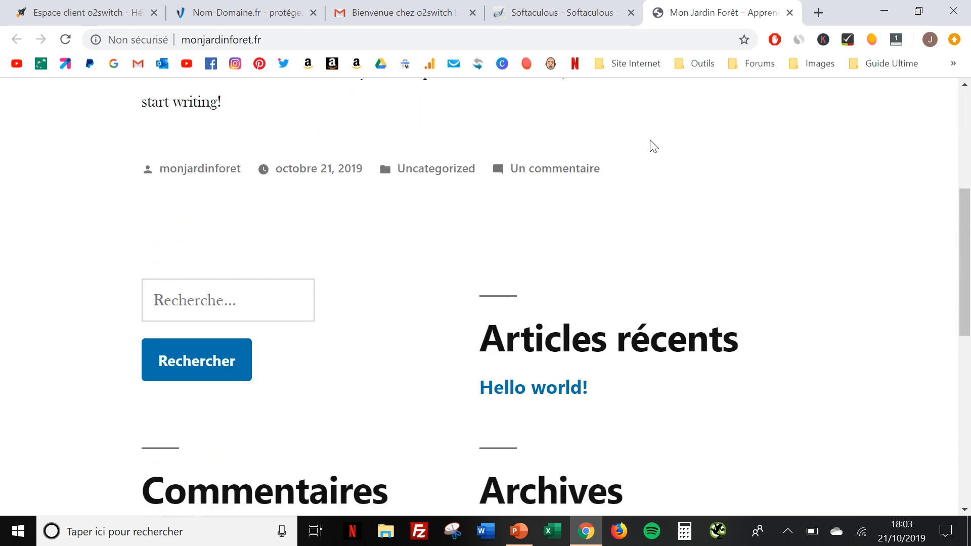
pyautogui.scroll(-10, 653, 146)
pyautogui.scroll(2, 653, 146)
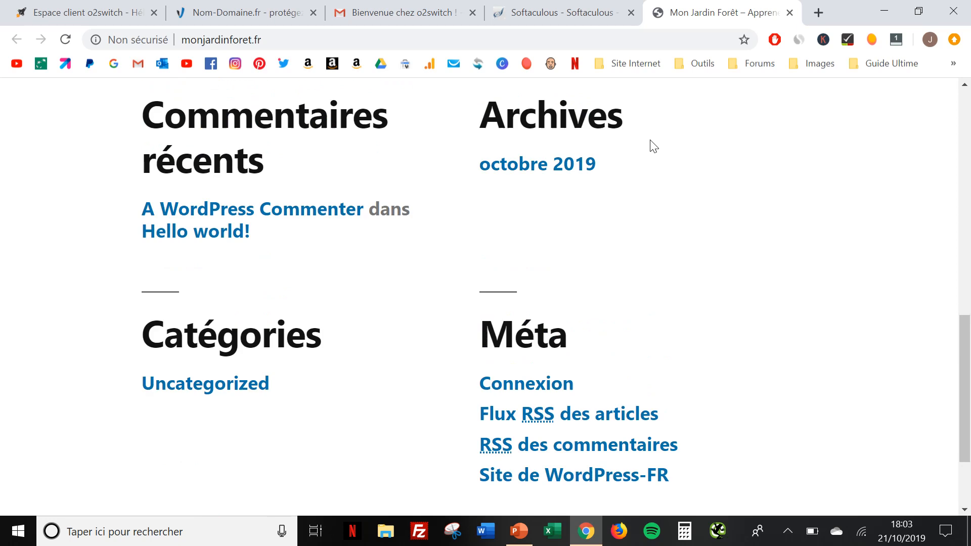
pyautogui.scroll(14, 653, 146)
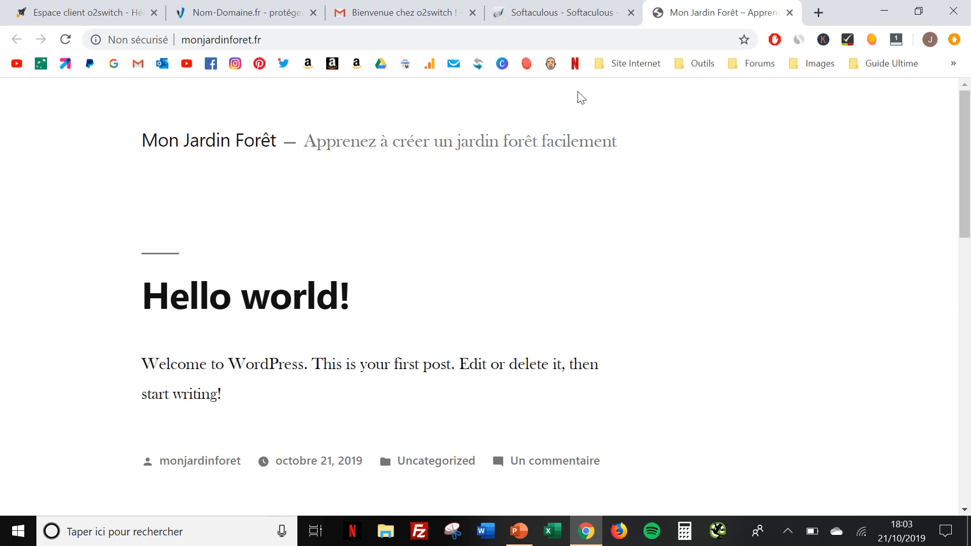
# Step: Open the WordPress dashboard through the wp-admin link on the installation confirmation and compare it with the public home page
pyautogui.click(581, 12)
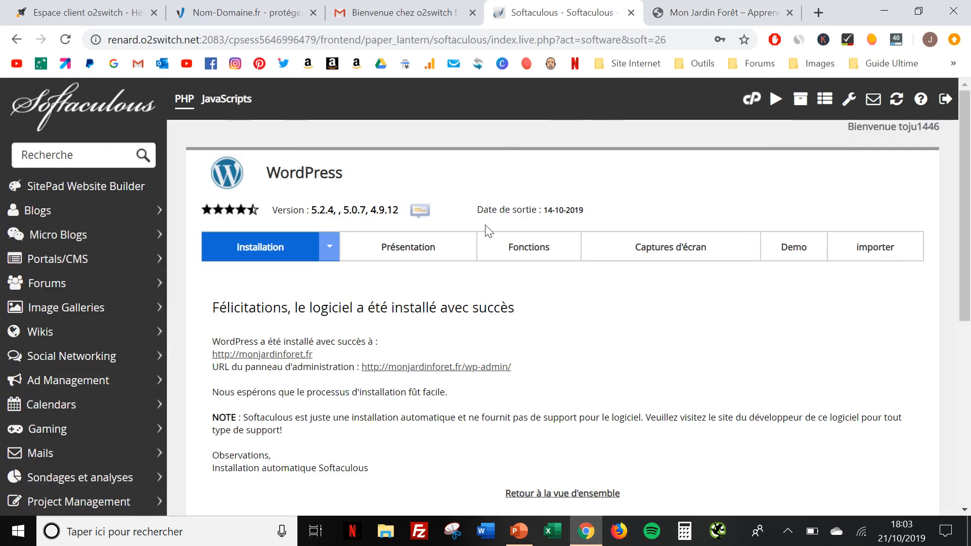
pyautogui.click(458, 367)
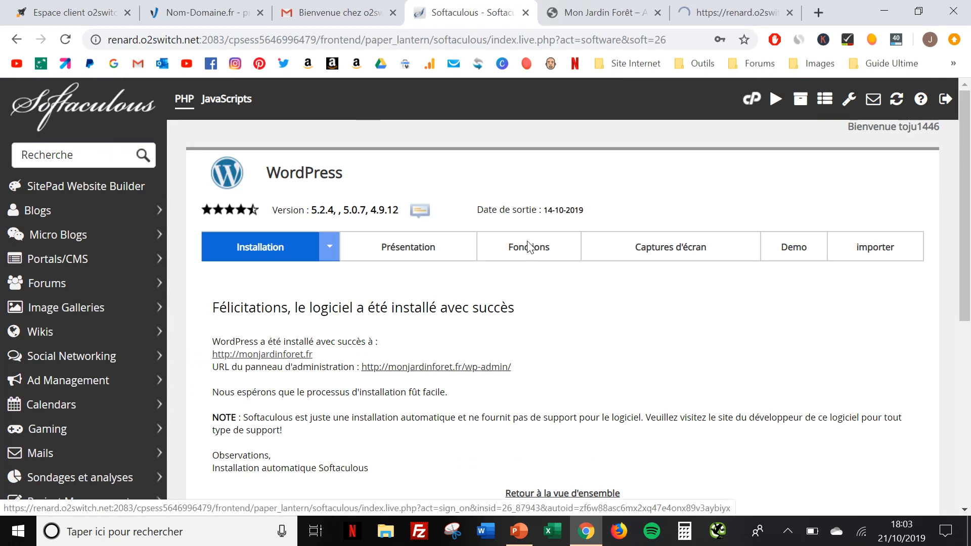
pyautogui.click(699, 21)
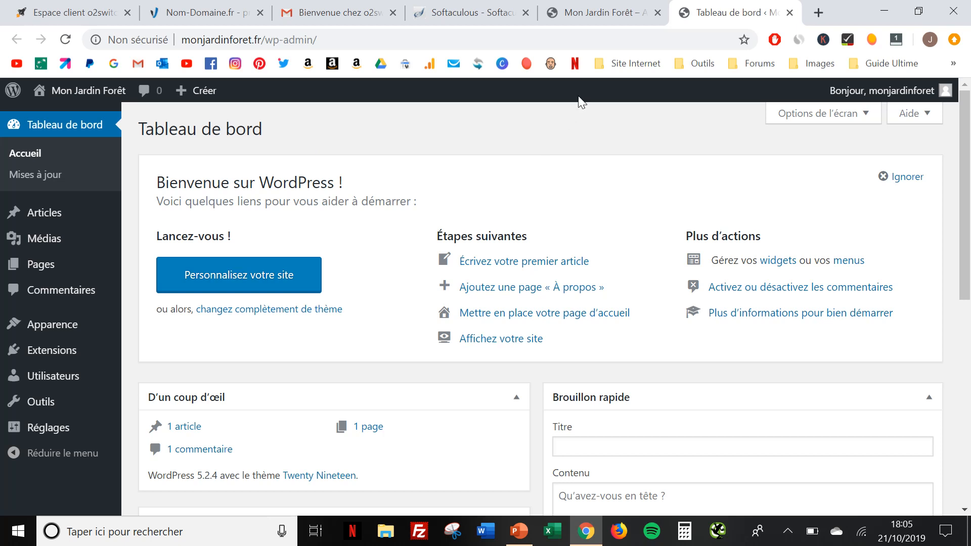
pyautogui.click(565, 15)
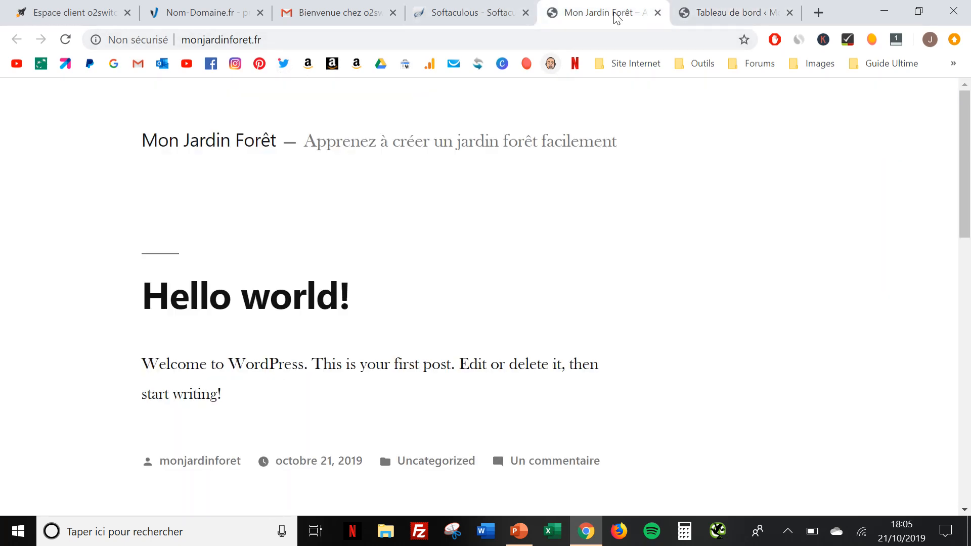
pyautogui.click(700, 7)
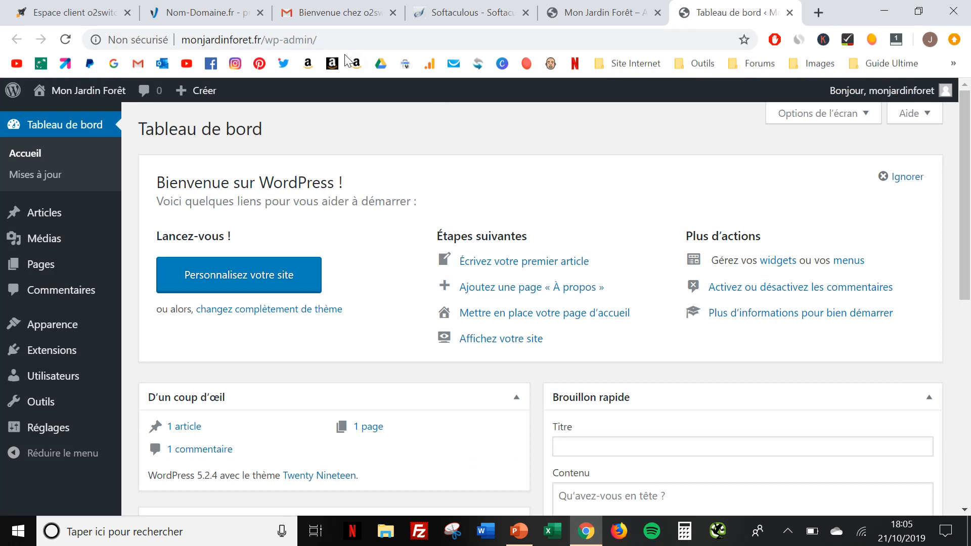